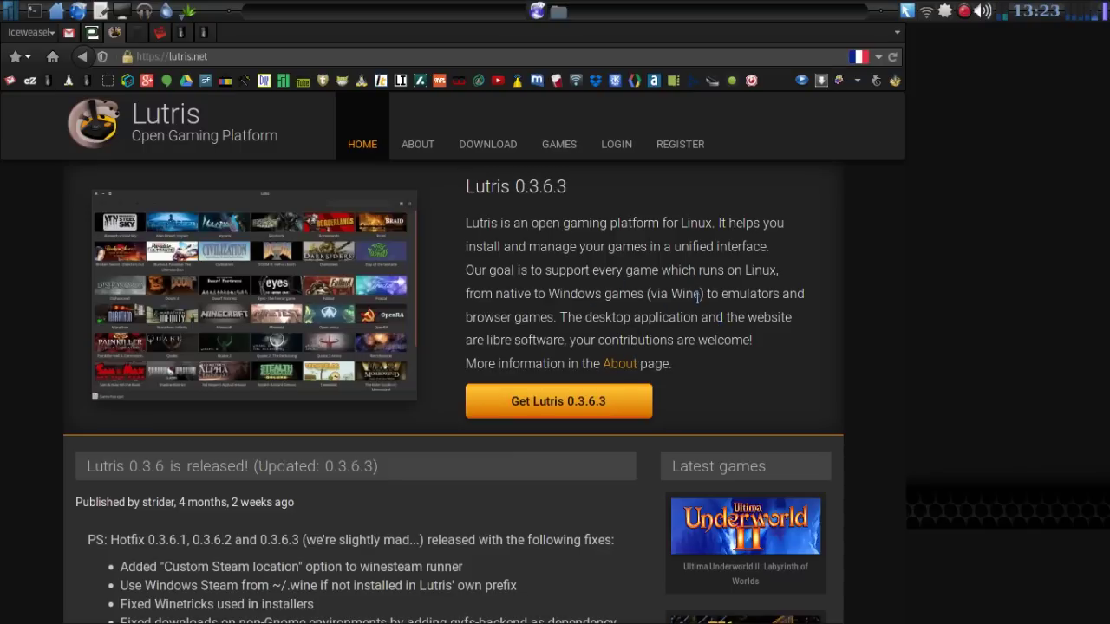
# Look through the Lutris home page, including the 0.3.6 release notes and the latest games.
pyautogui.scroll(-8, 699, 295)
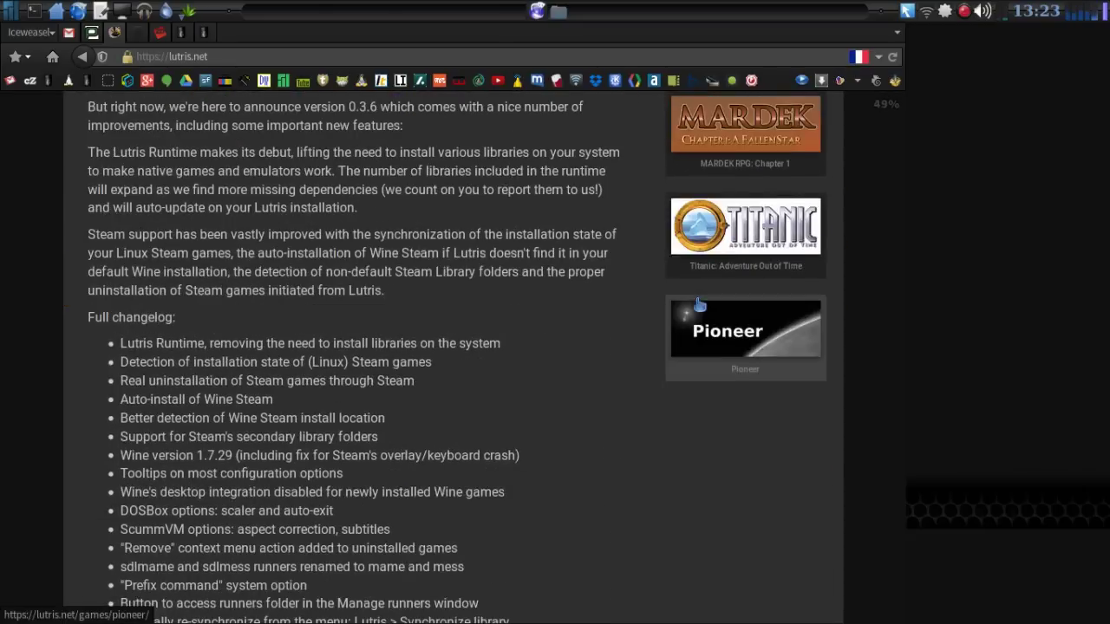
pyautogui.scroll(3, 700, 309)
pyautogui.scroll(6, 699, 300)
pyautogui.scroll(-12, 701, 306)
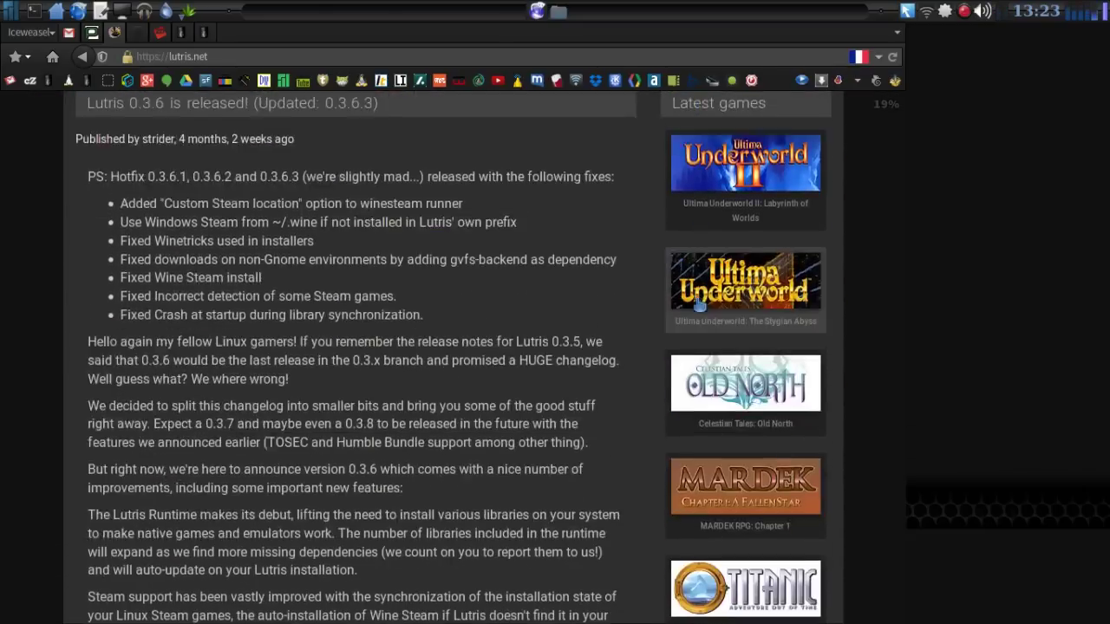
pyautogui.scroll(12, 699, 304)
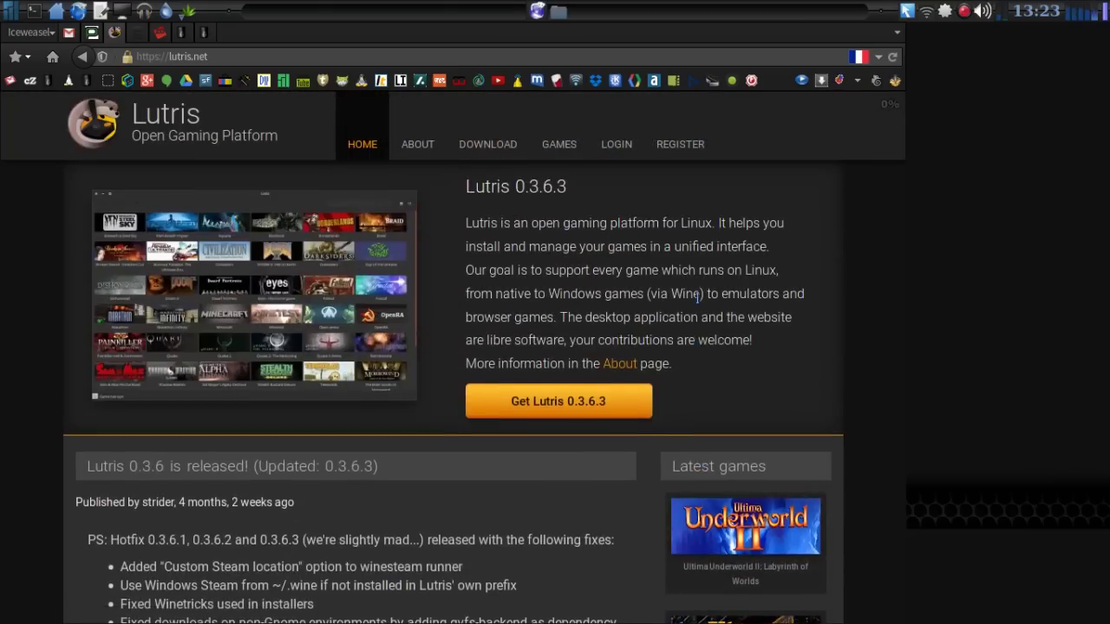
# Open the Lutris downloads page and review the installation options for each Linux distribution, the tar.gz package and Github.
pyautogui.click(479, 149)
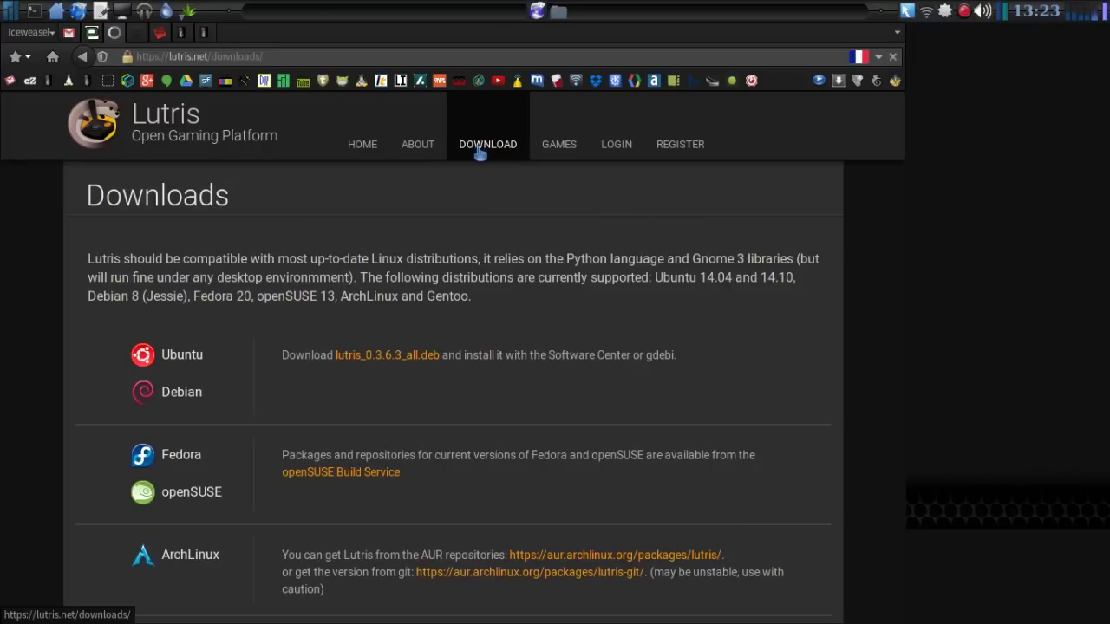
pyautogui.scroll(-1, 481, 154)
pyautogui.scroll(-1, 460, 182)
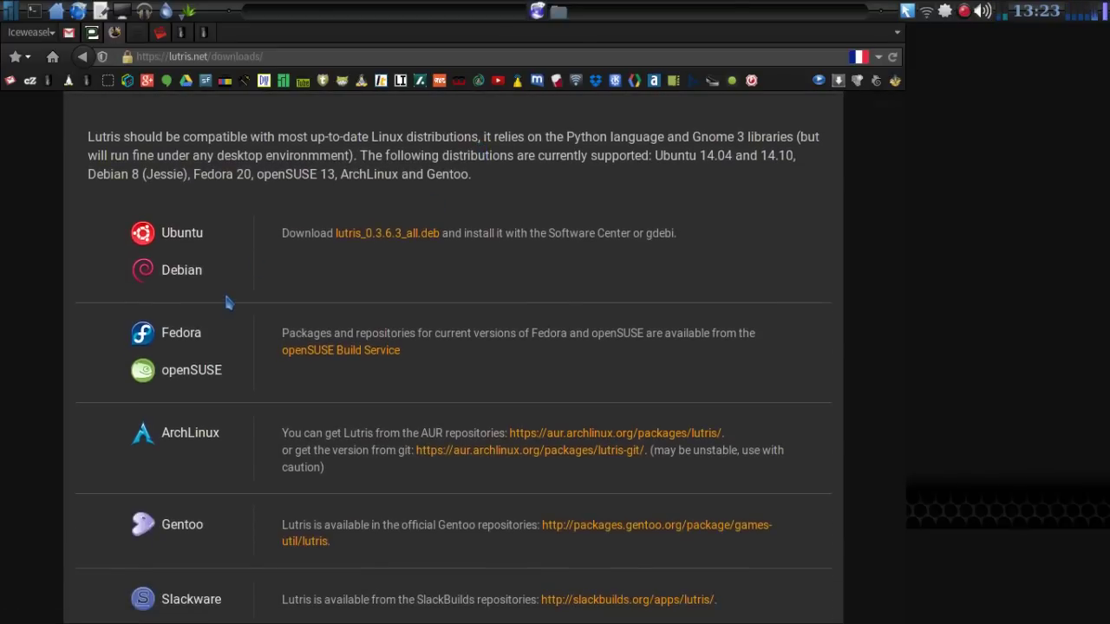
pyautogui.scroll(-2, 260, 312)
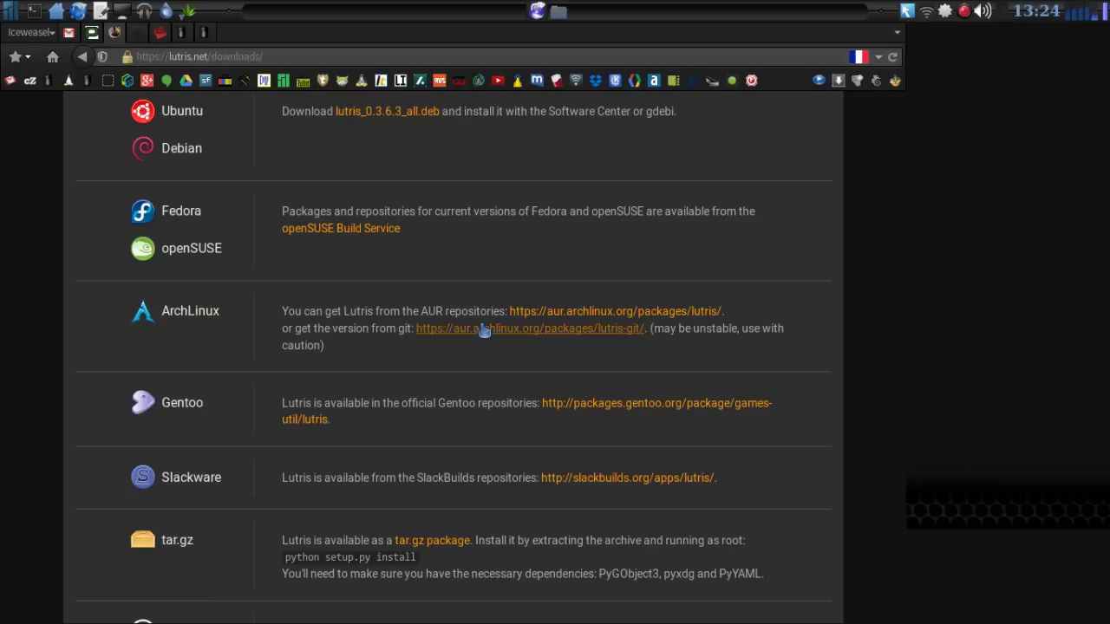
pyautogui.scroll(3, 516, 323)
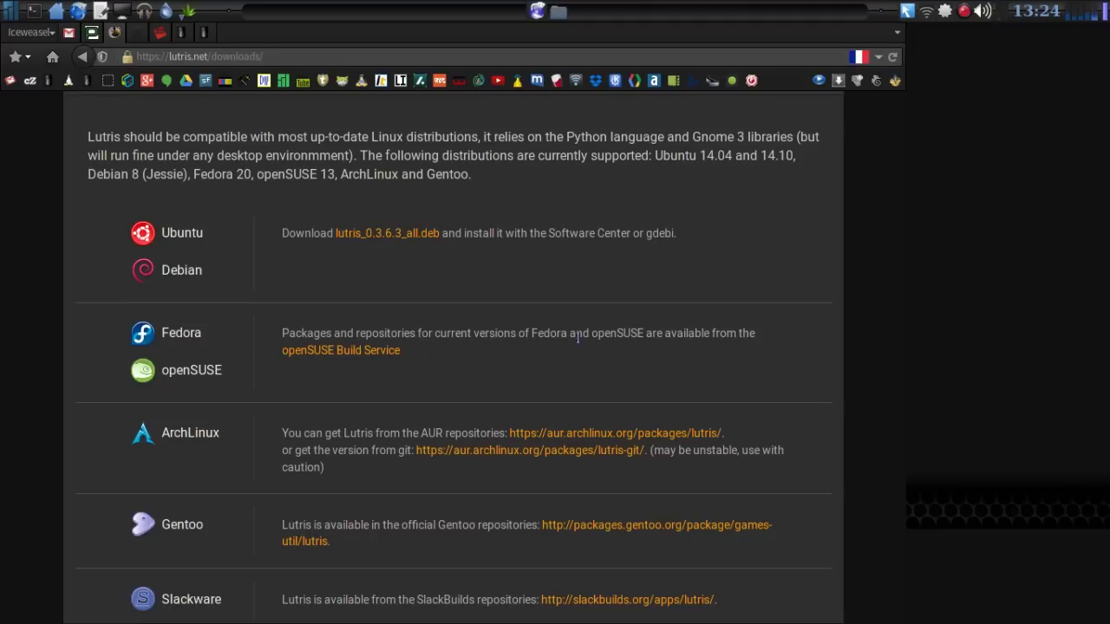
pyautogui.scroll(-1, 540, 340)
pyautogui.scroll(-5, 540, 340)
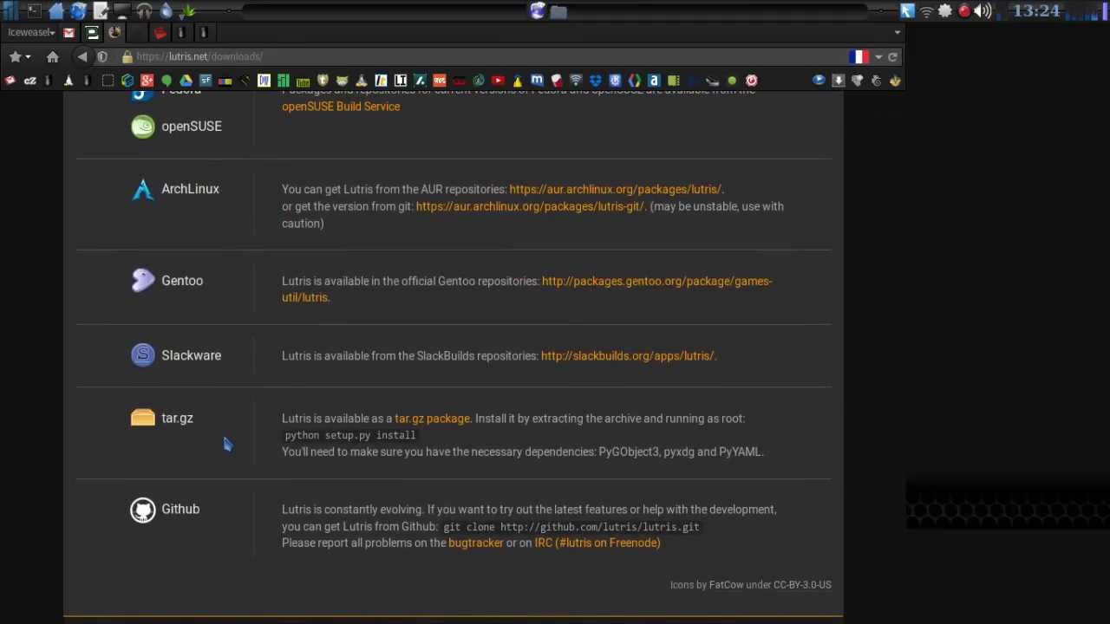
pyautogui.scroll(-3, 222, 446)
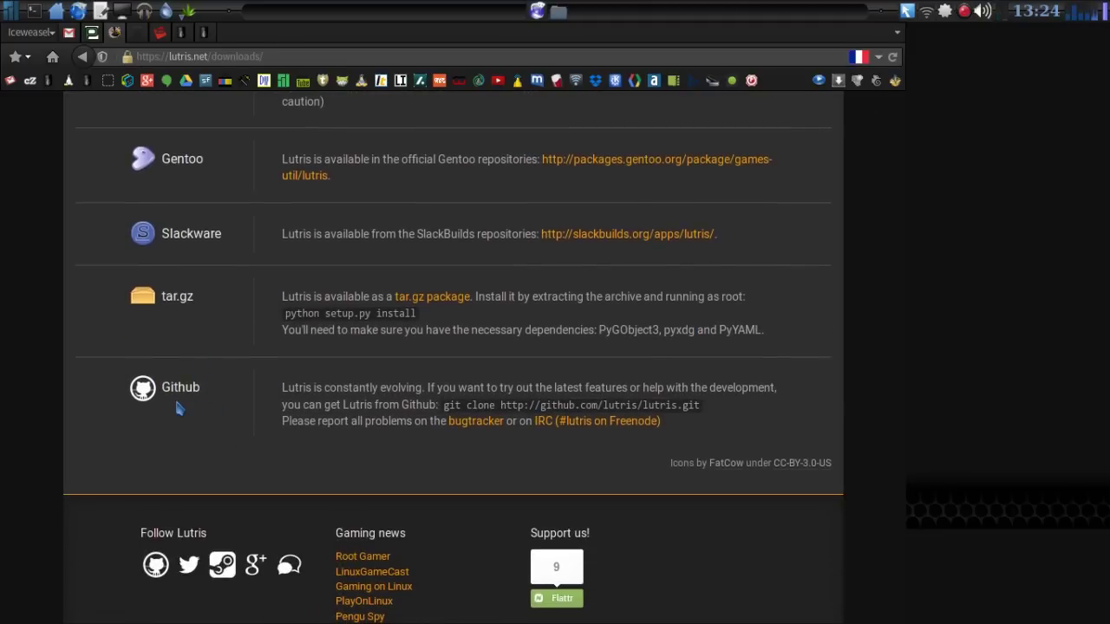
pyautogui.scroll(3, 175, 397)
pyautogui.scroll(6, 176, 401)
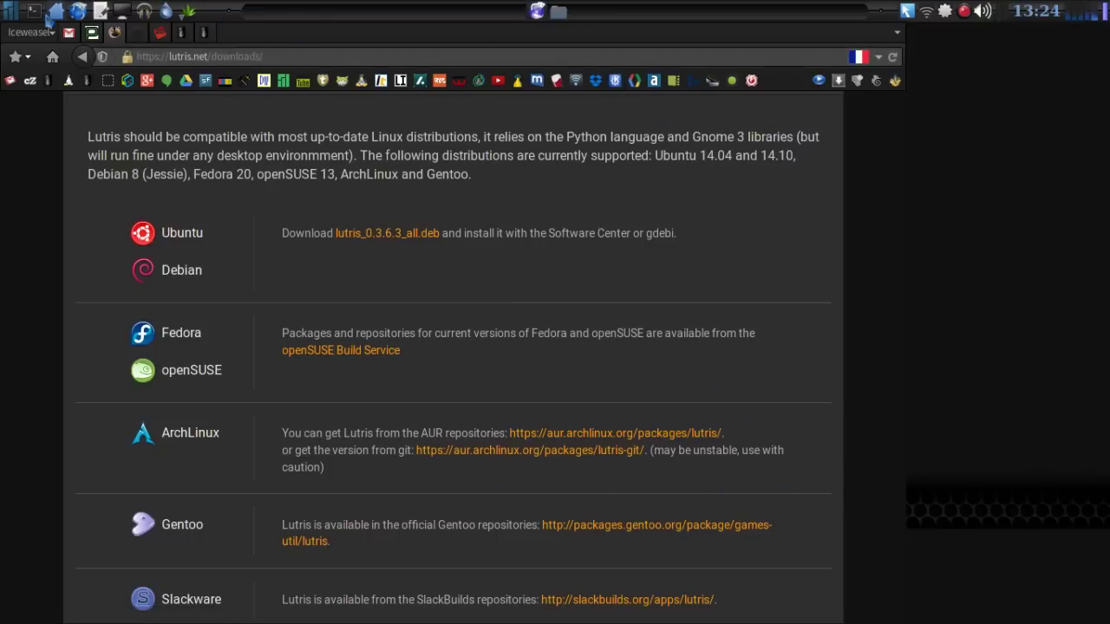
# Switch to the free session in the drop-down terminal and search for the Lutris package with "yaourt lutris".
pyautogui.click(34, 12)
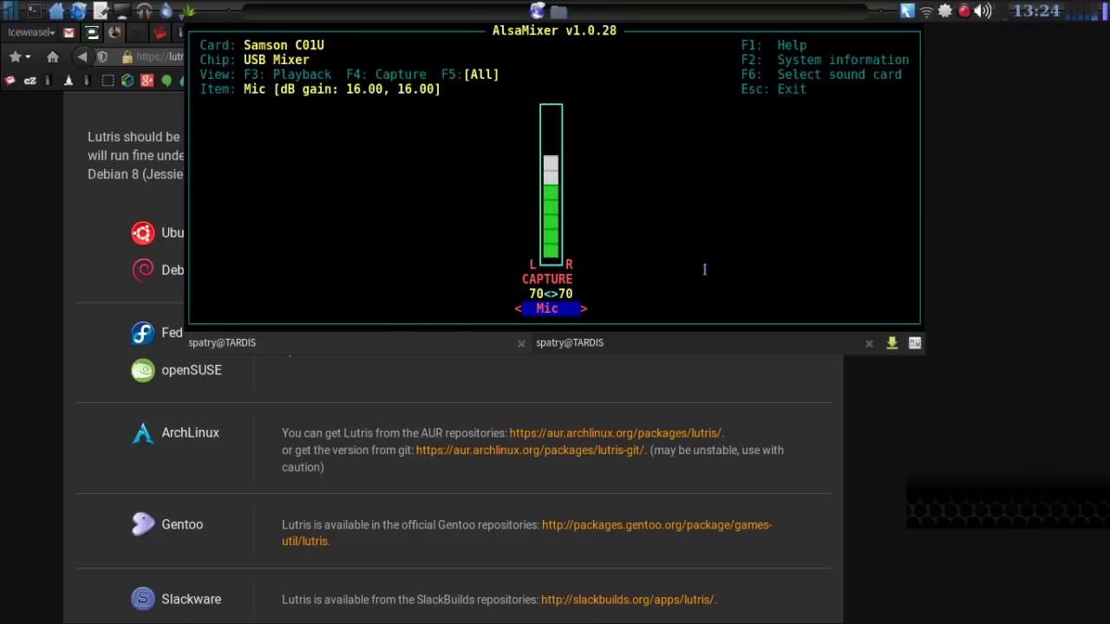
pyautogui.click(682, 346)
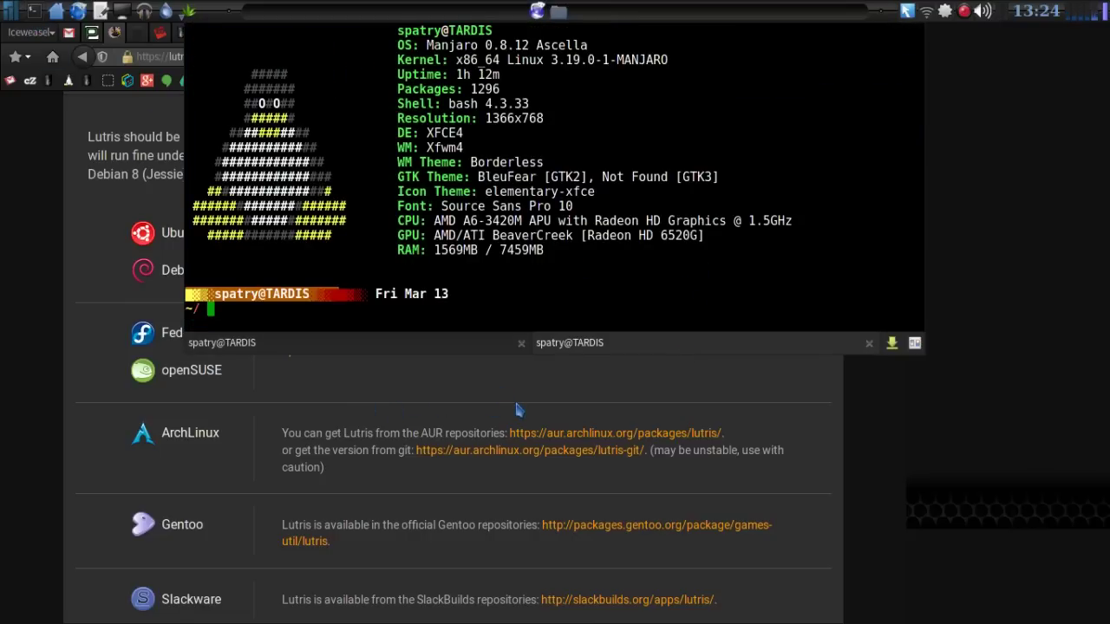
pyautogui.write('yaourt lutris')
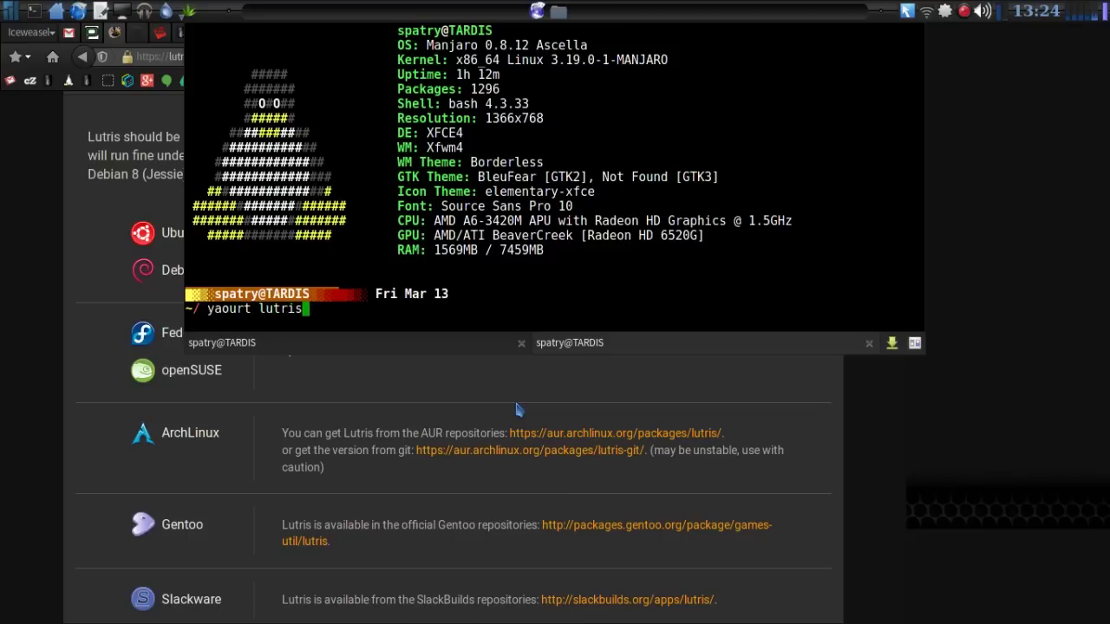
pyautogui.press('Return')
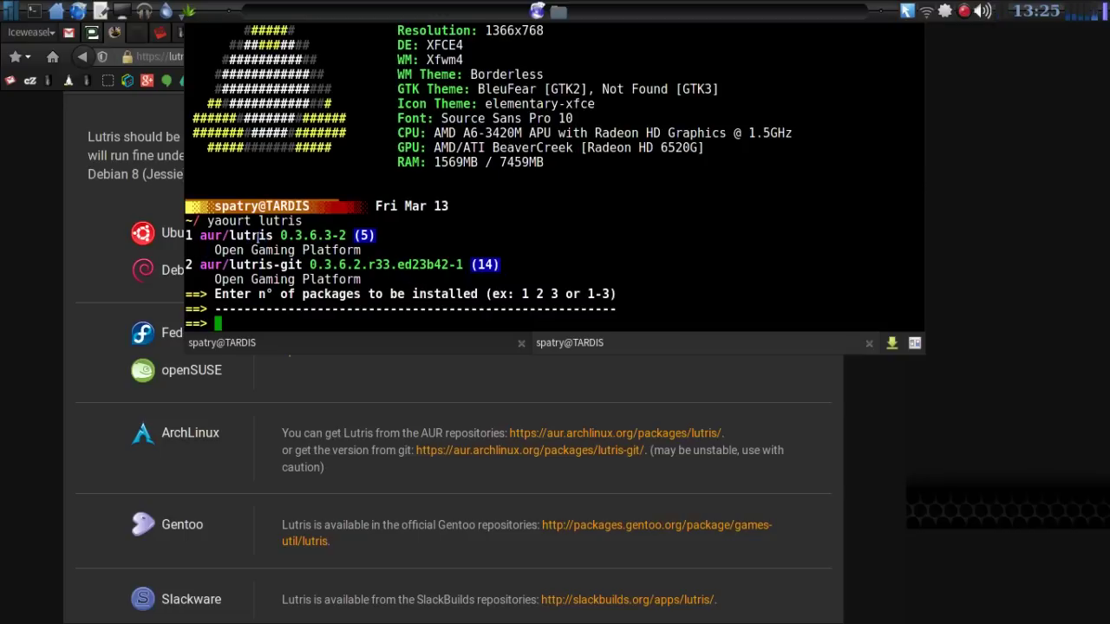
# Install package 1, aur/lutris, with its missing dependency, accepting the default answers and entering the sudo password.
pyautogui.write('1')
pyautogui.press('Return')
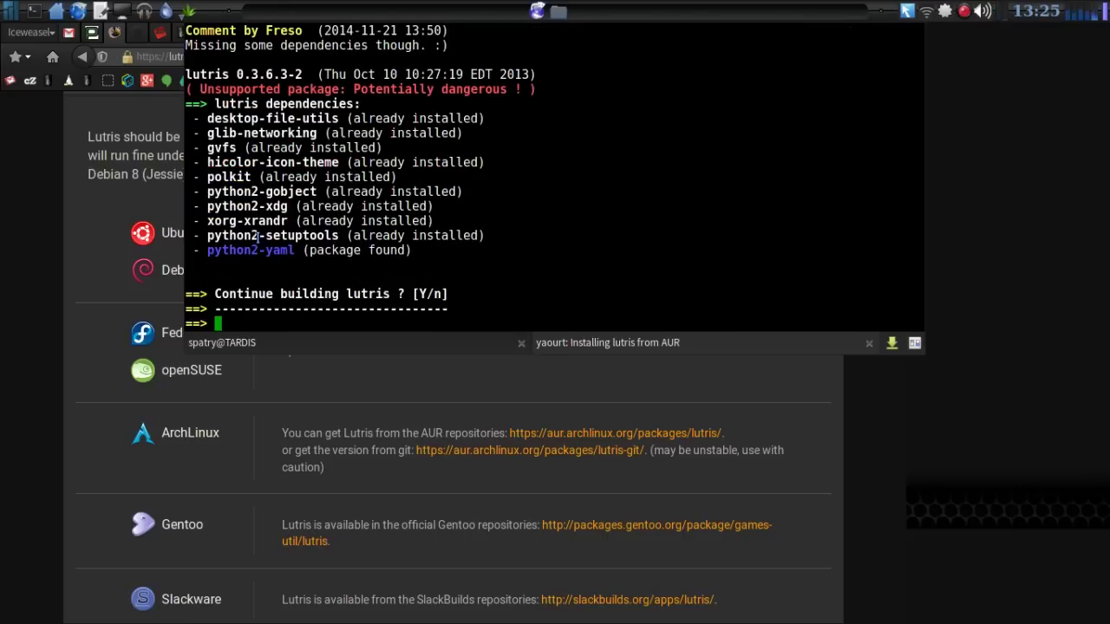
pyautogui.press('Return')
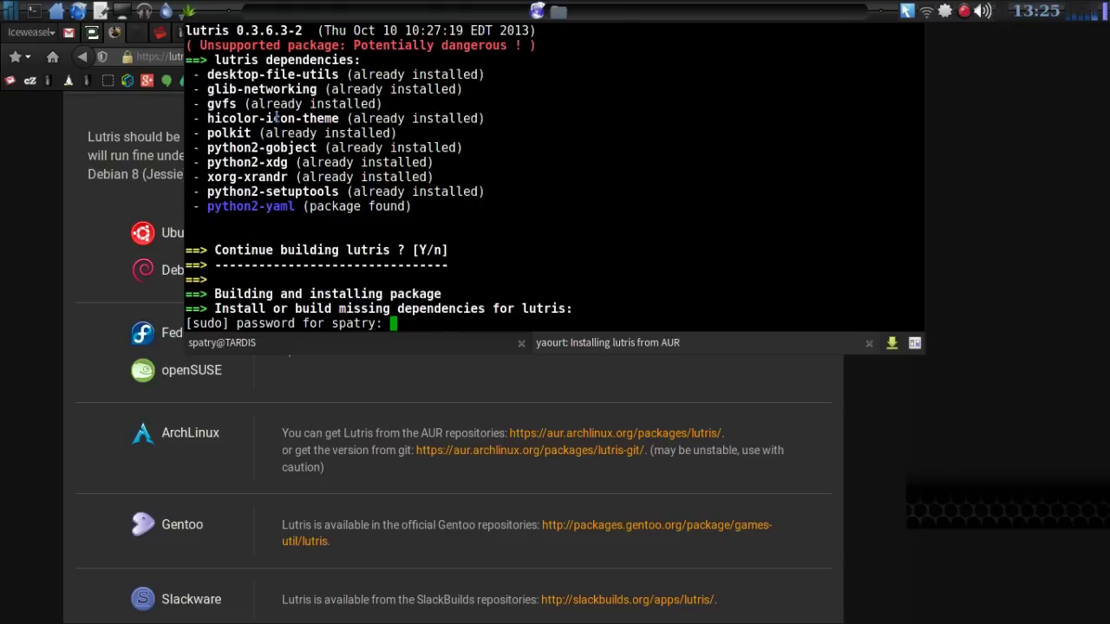
pyautogui.press('Return')
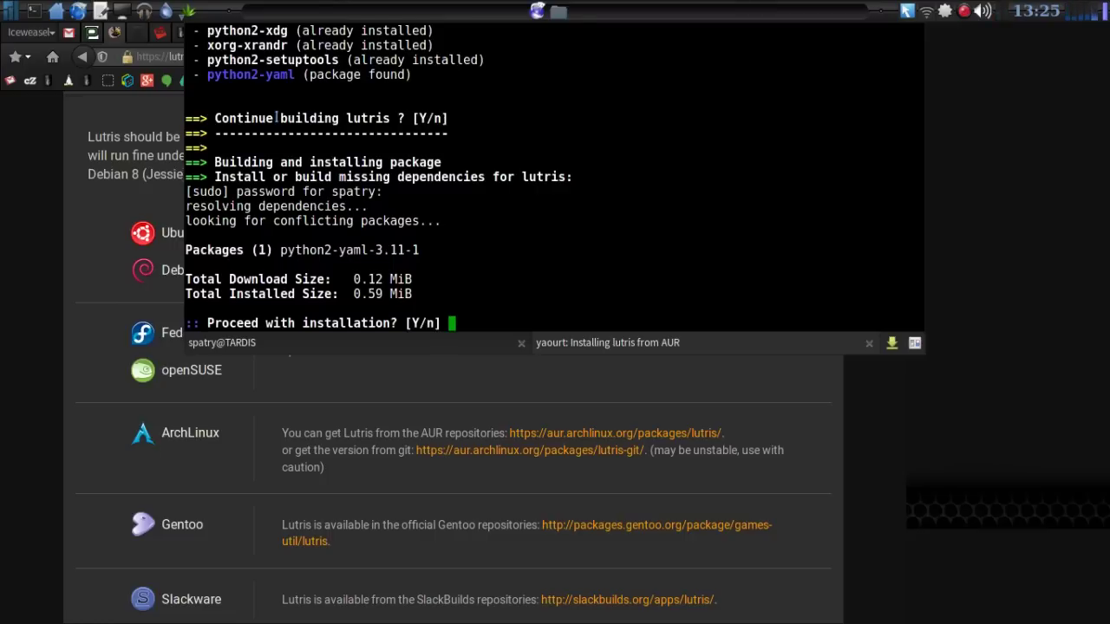
pyautogui.press('Return')
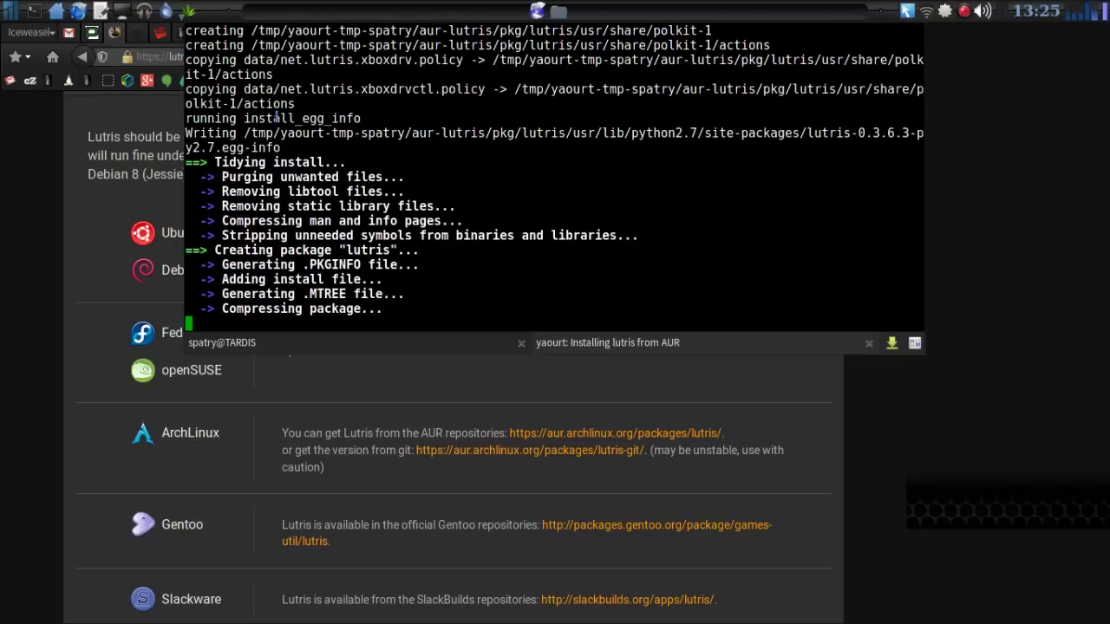
pyautogui.press('Return')
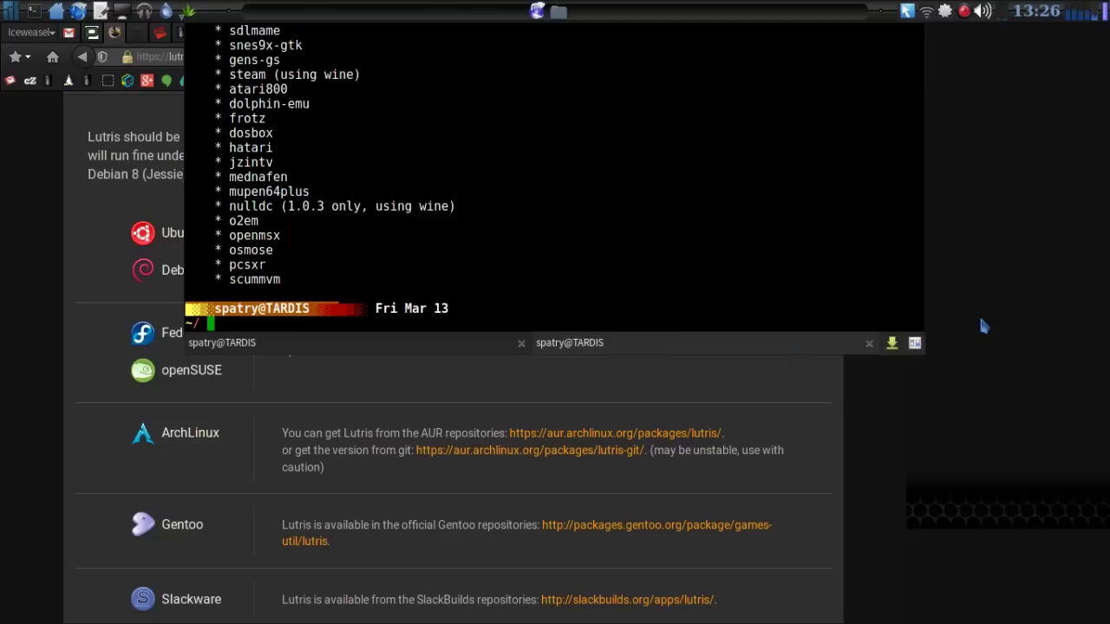
# Hide the terminal and launch Lutris from the installed games.
pyautogui.press('F12')
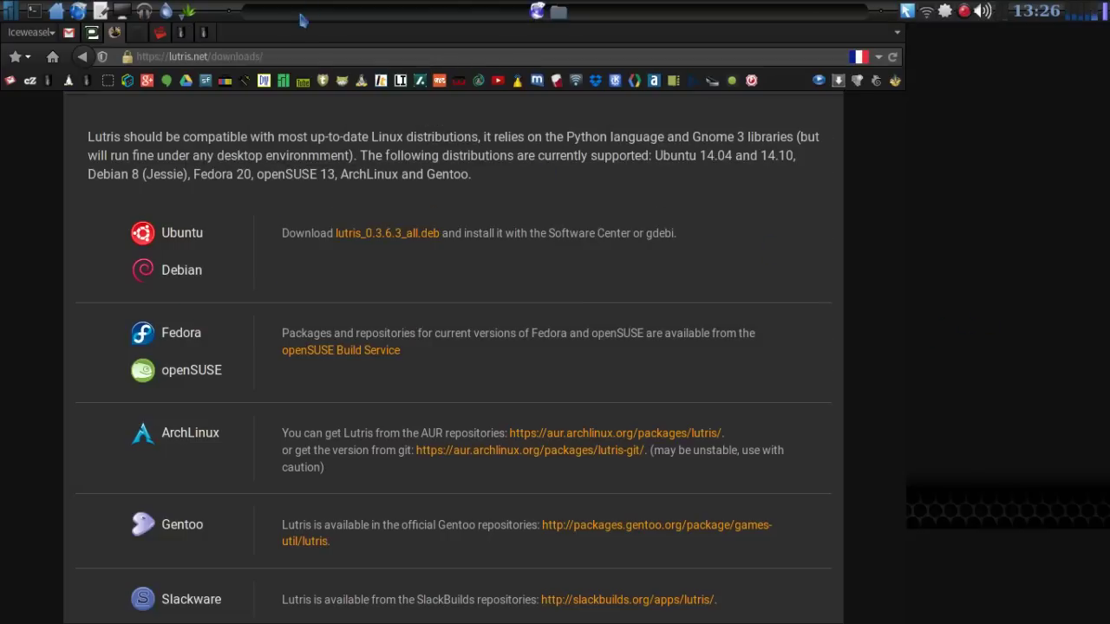
pyautogui.press('super')
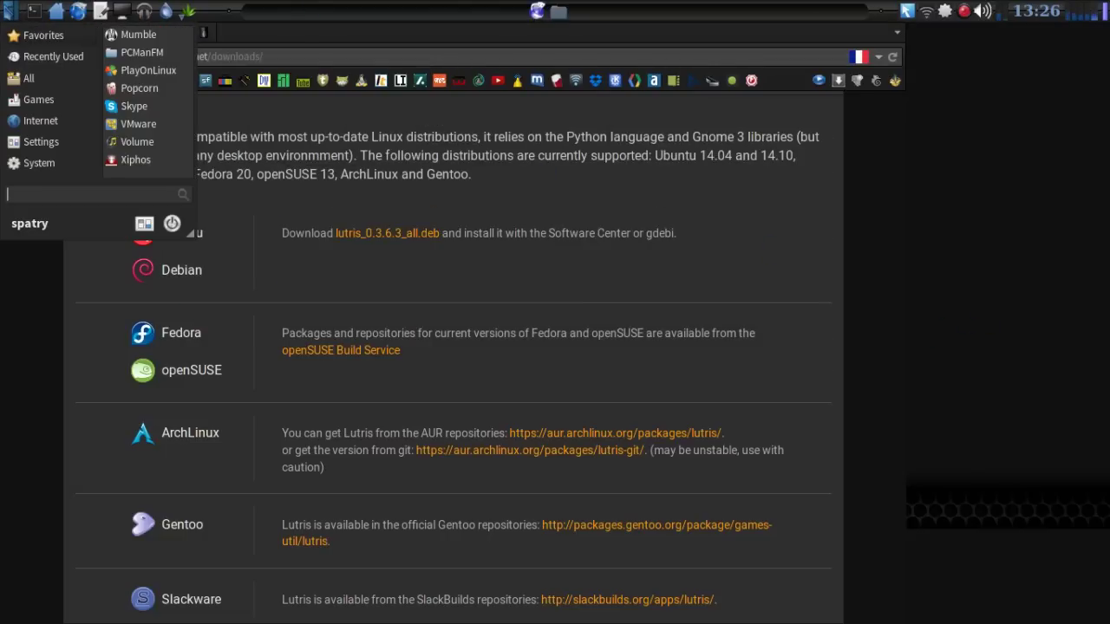
pyautogui.click(42, 107)
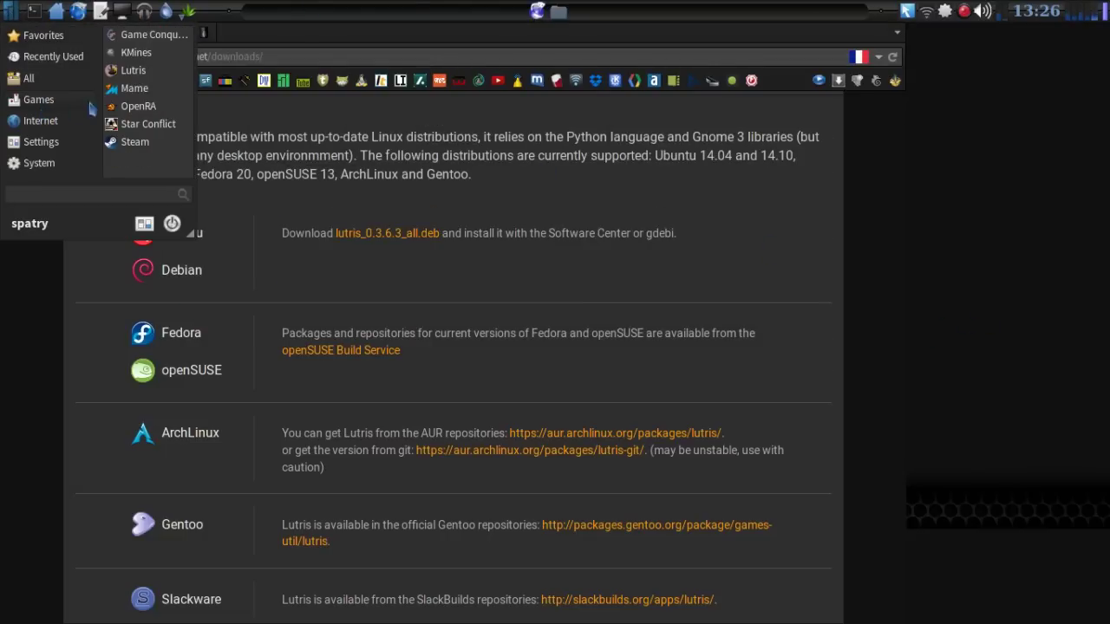
pyautogui.click(147, 75)
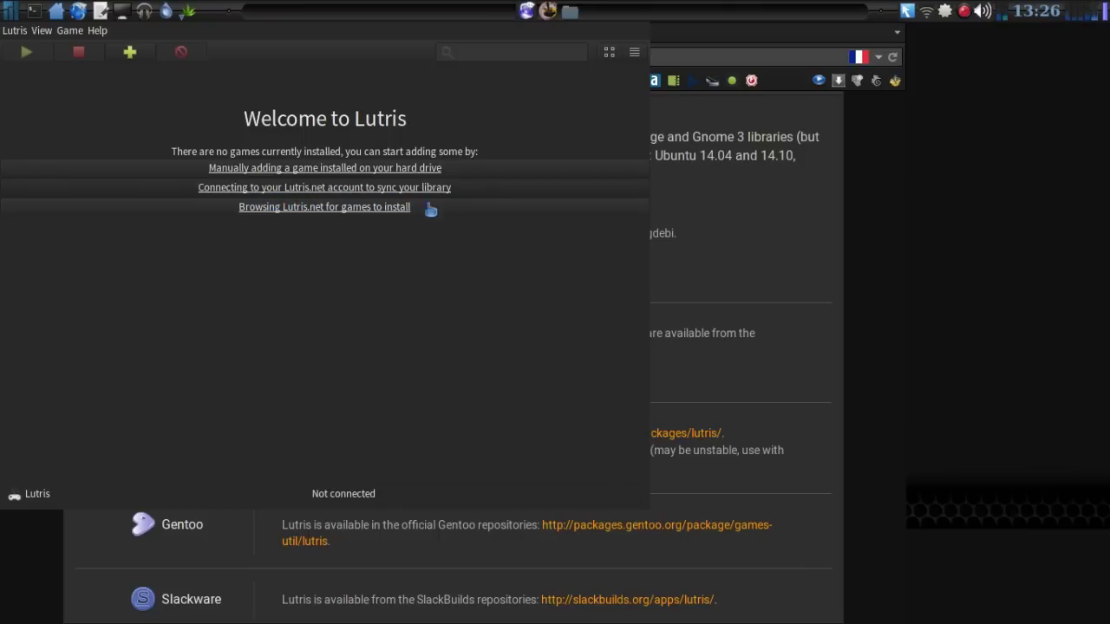
# Open the Lutris.net games catalogue from the Lutris welcome screen and look through its games and filters.
pyautogui.click(292, 211)
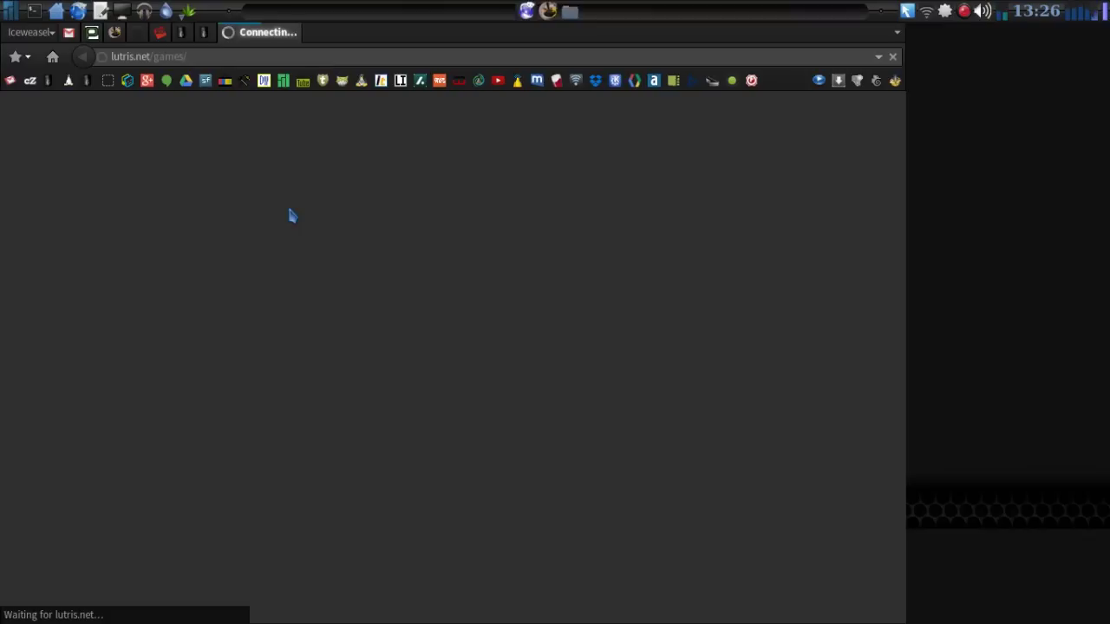
pyautogui.scroll(-3, 559, 286)
pyautogui.scroll(-10, 559, 286)
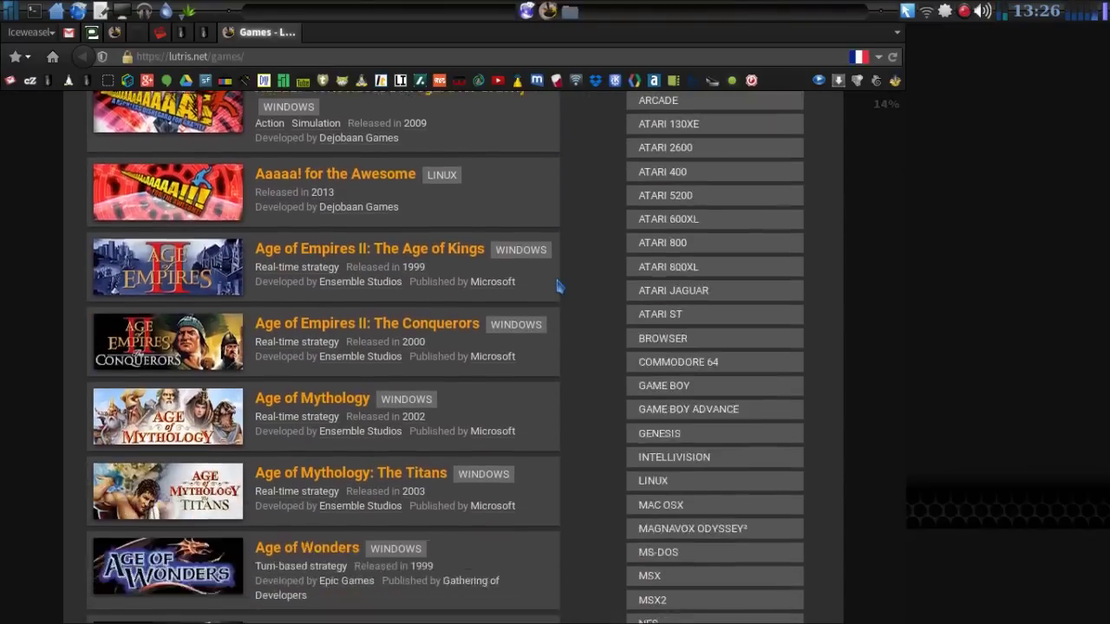
pyautogui.scroll(-3, 559, 286)
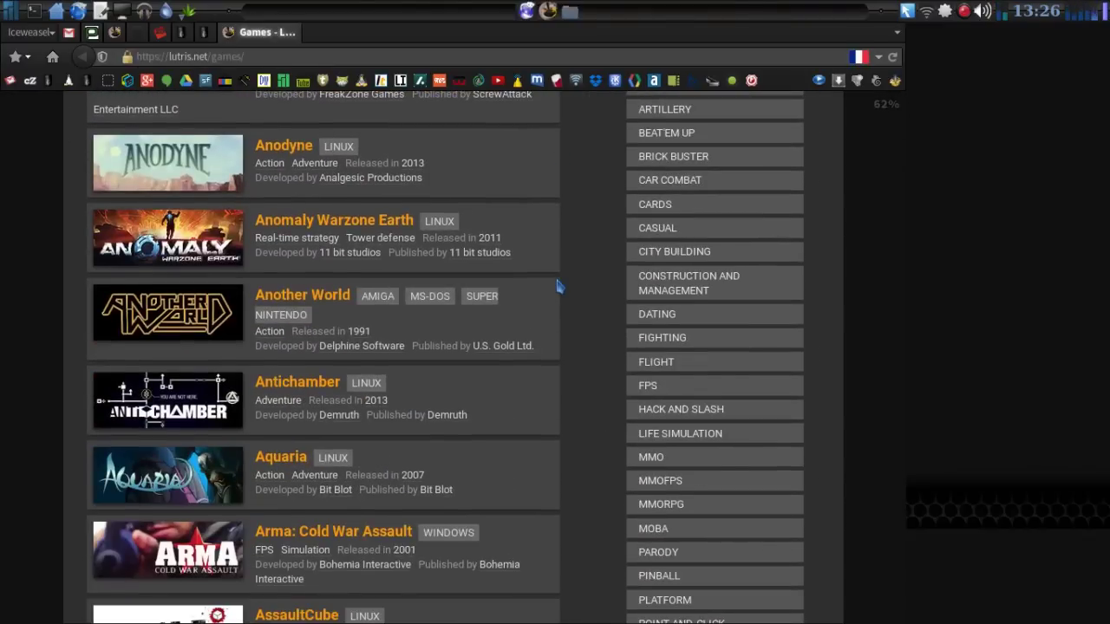
pyautogui.scroll(5, 560, 286)
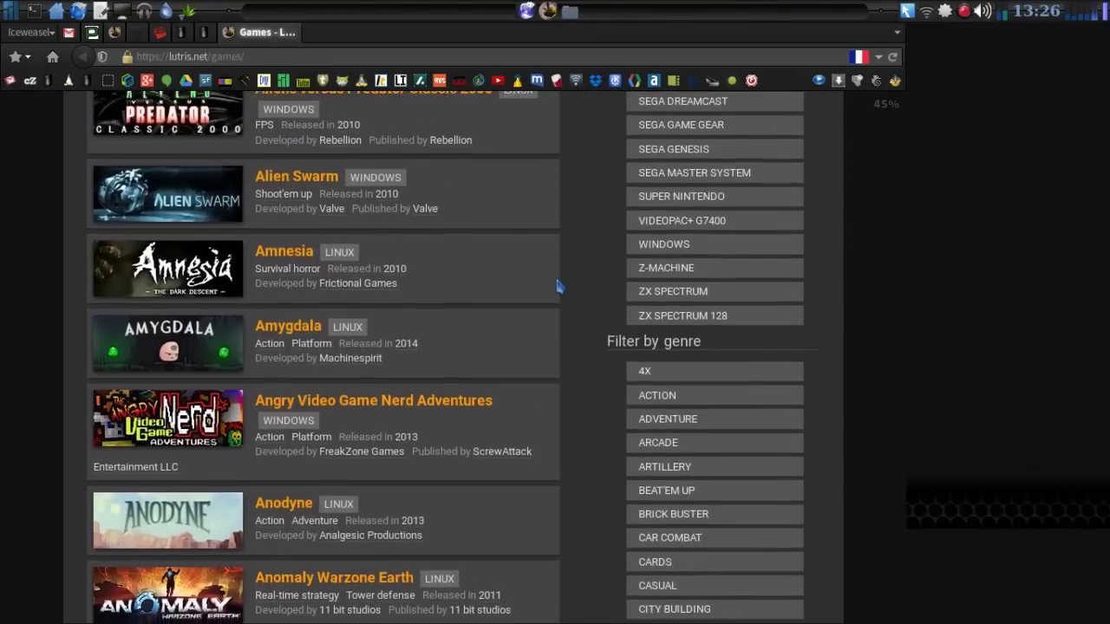
pyautogui.scroll(-5, 560, 286)
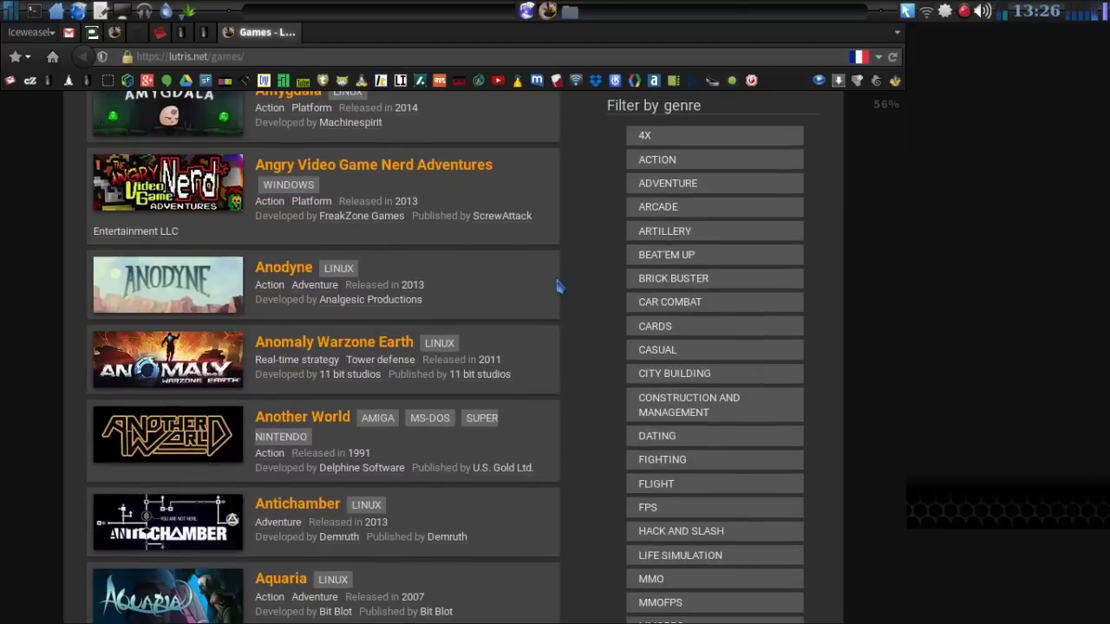
# Filter the games catalogue by the 4X genre.
pyautogui.click(646, 137)
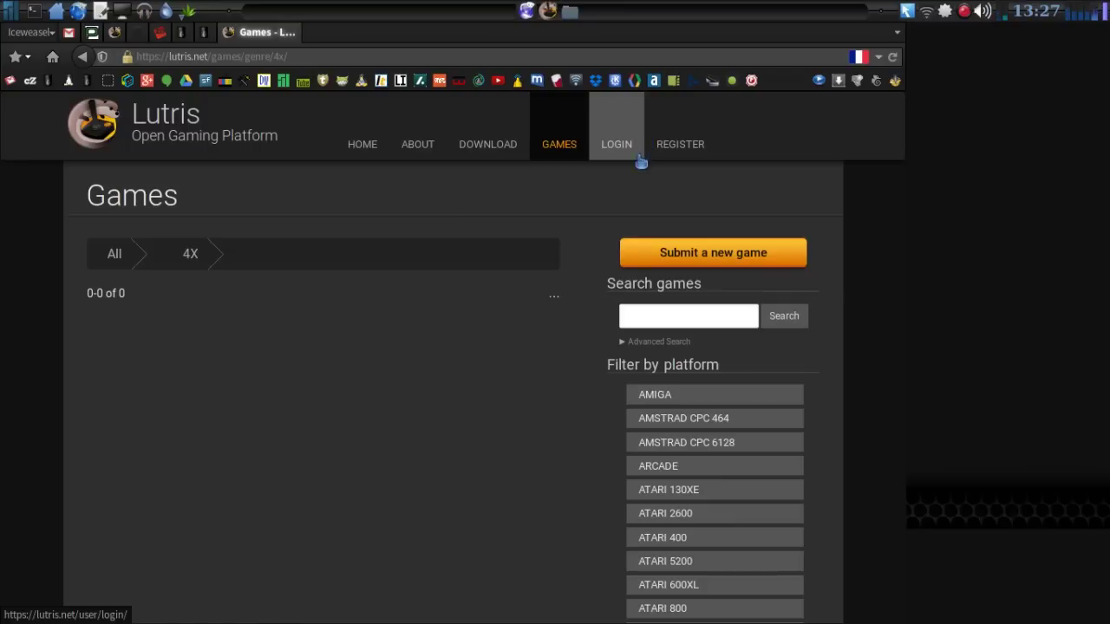
pyautogui.scroll(-4, 436, 372)
pyautogui.scroll(-20, 436, 372)
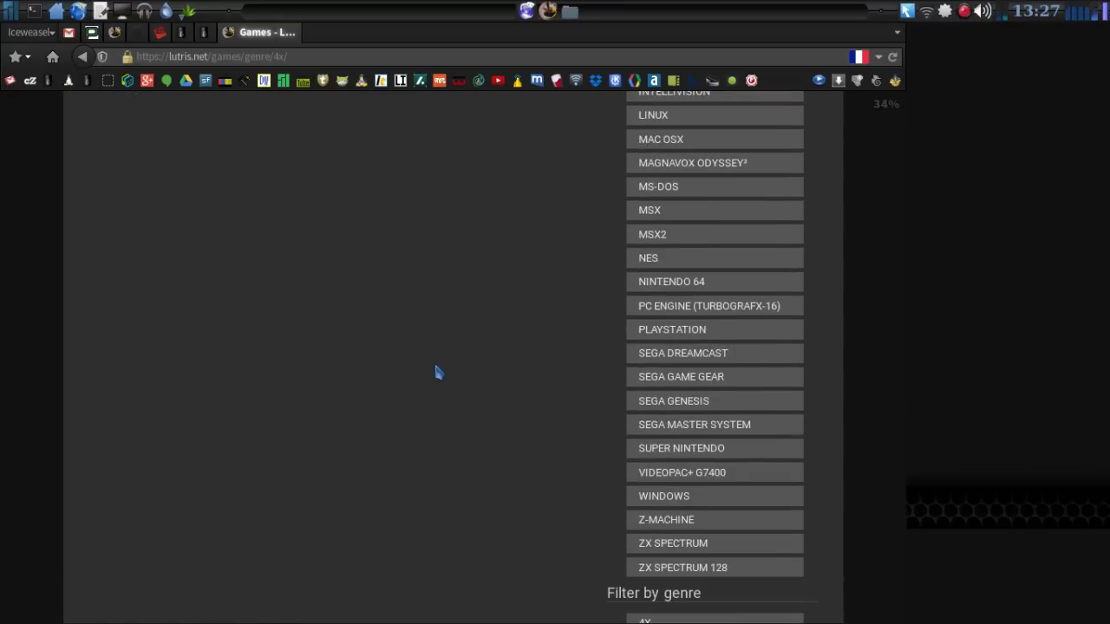
# Filter the games catalogue by the Simulation genre and look through the listed games.
pyautogui.scroll(15, 436, 372)
pyautogui.scroll(-15, 436, 372)
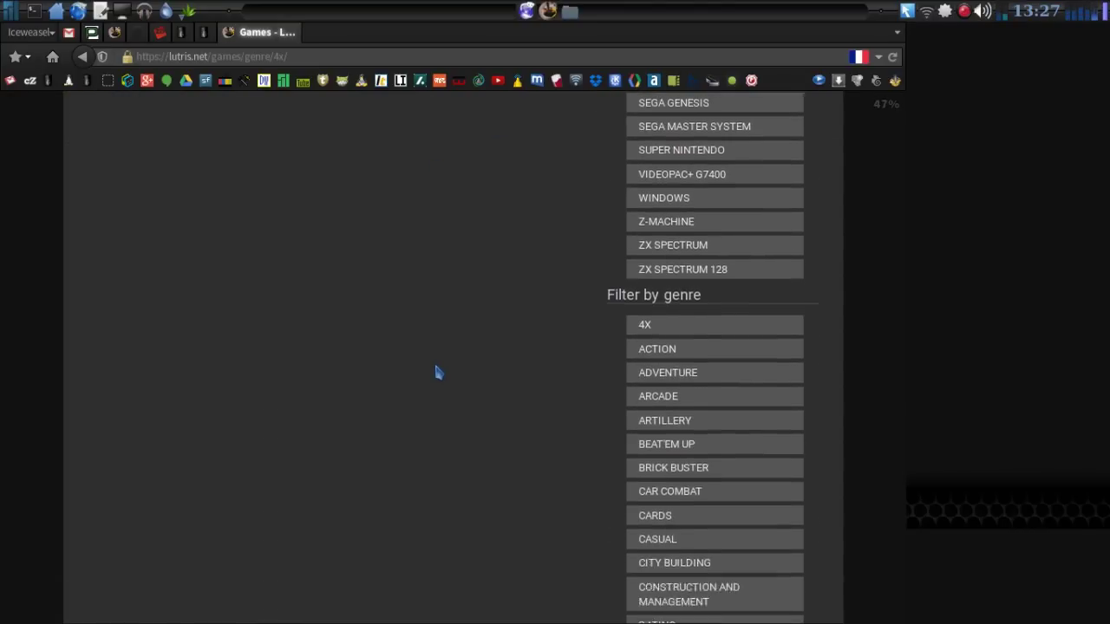
pyautogui.scroll(-6, 438, 373)
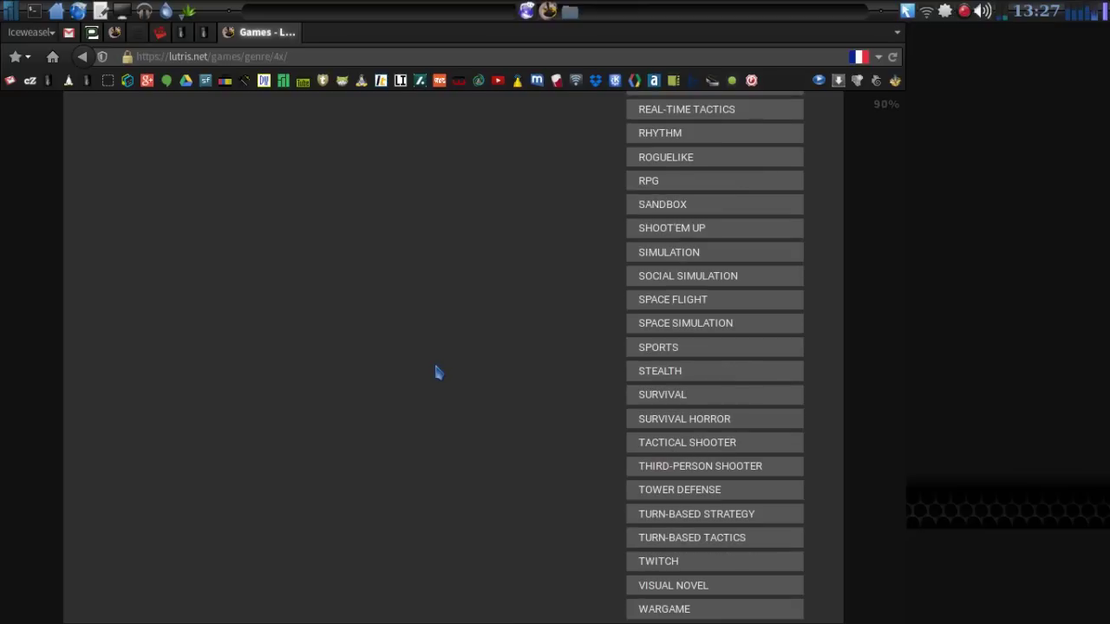
pyautogui.click(689, 257)
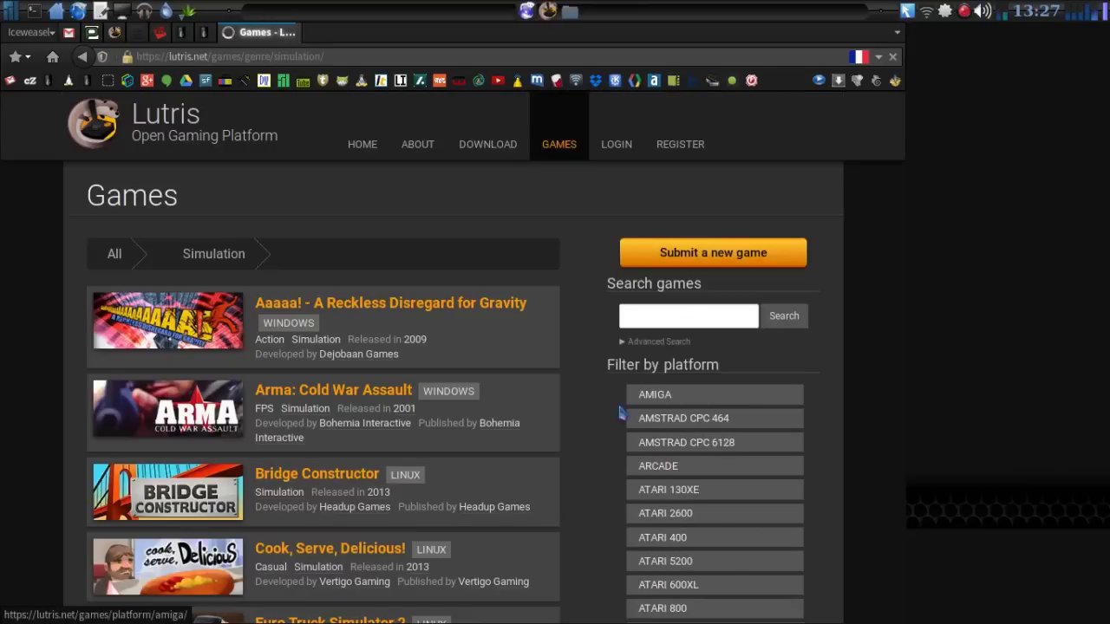
pyautogui.scroll(-2, 605, 423)
pyautogui.scroll(-9, 604, 423)
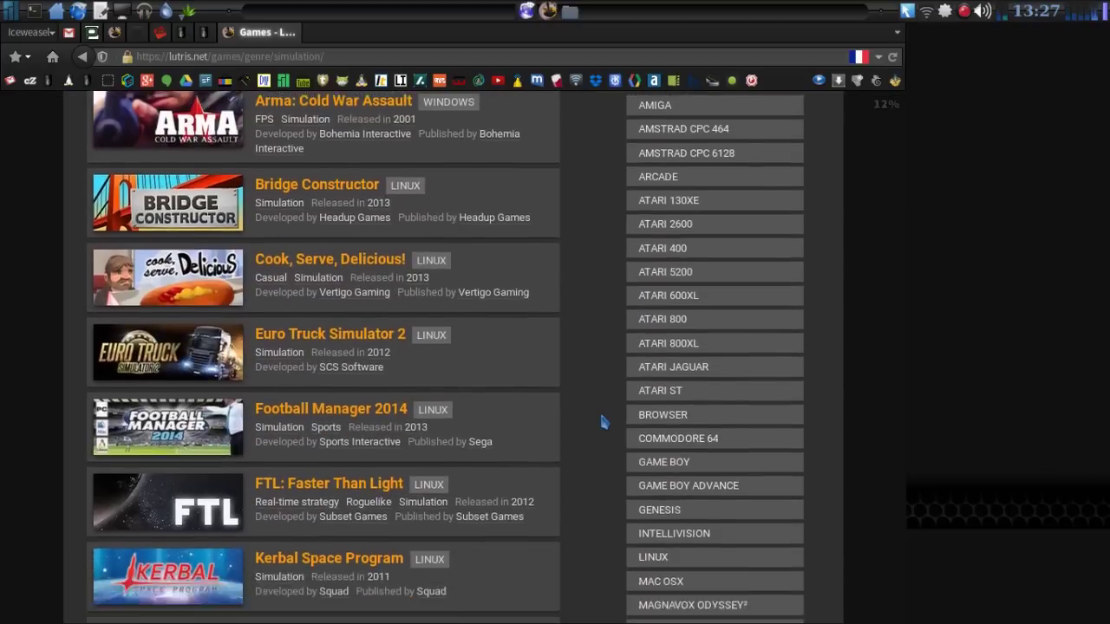
pyautogui.scroll(-6, 605, 422)
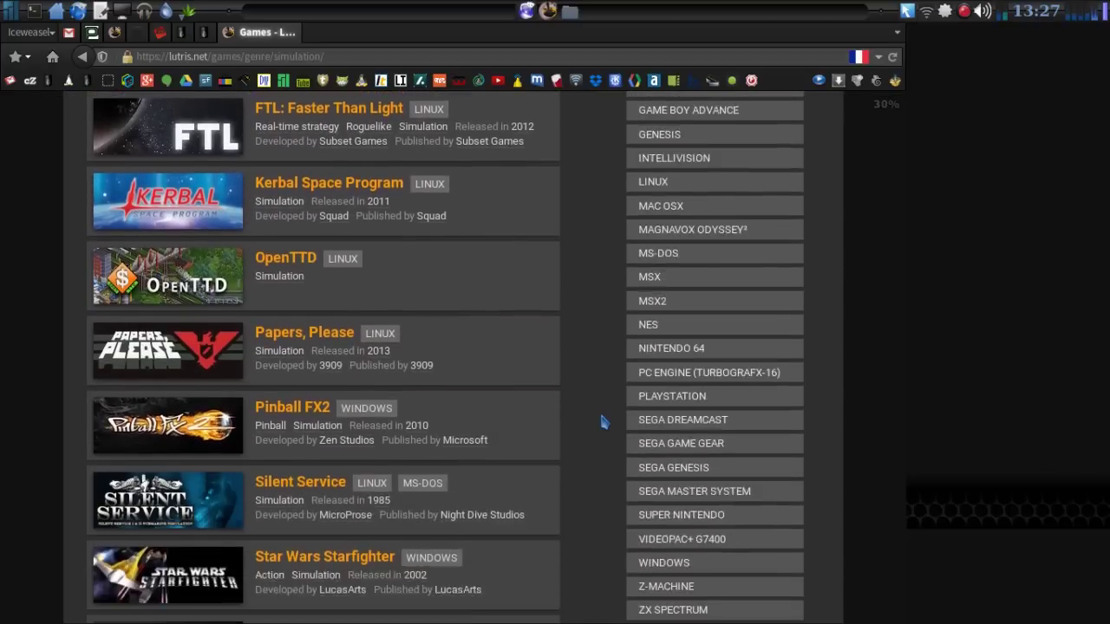
# Open the Pinball FX2 page from the Simulation games list and look over its details and installer.
pyautogui.scroll(-3, 604, 423)
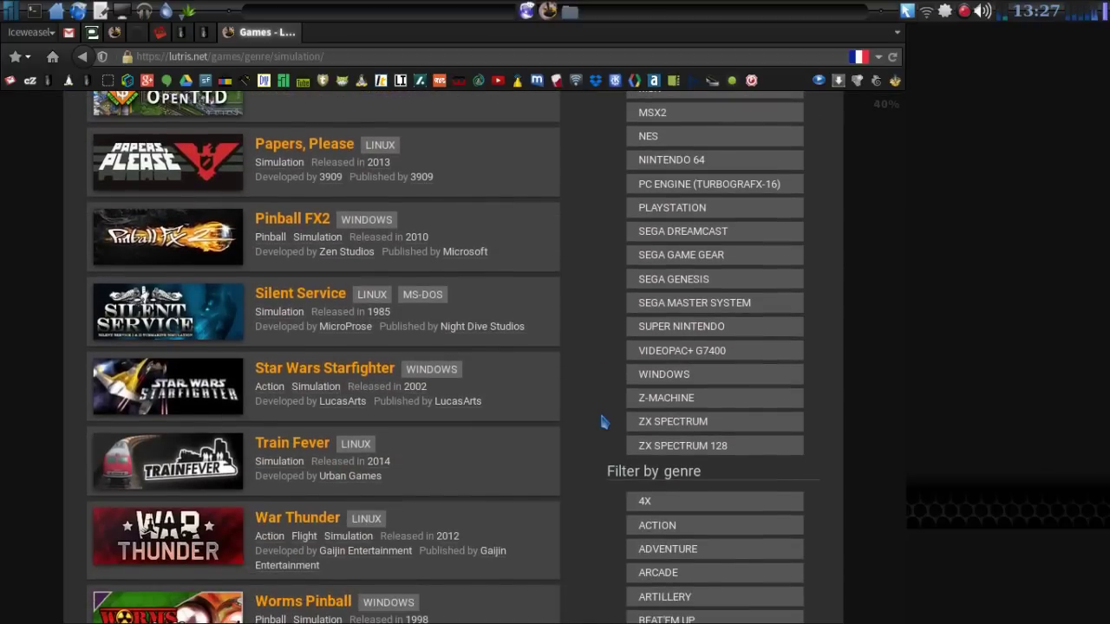
pyautogui.scroll(-5, 605, 422)
pyautogui.scroll(5, 604, 422)
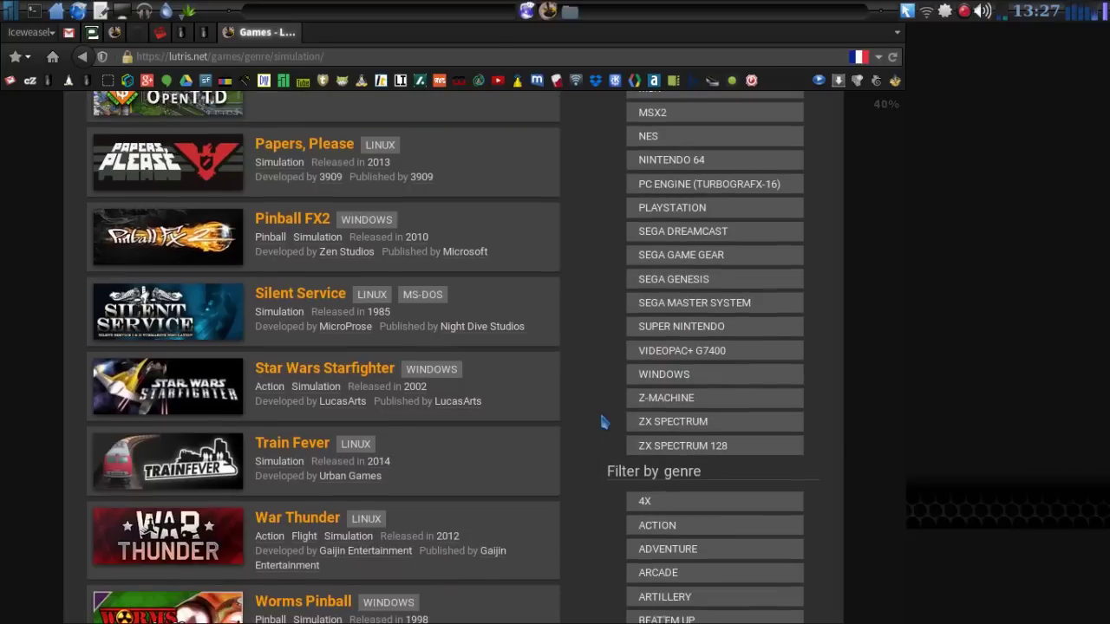
pyautogui.click(286, 222)
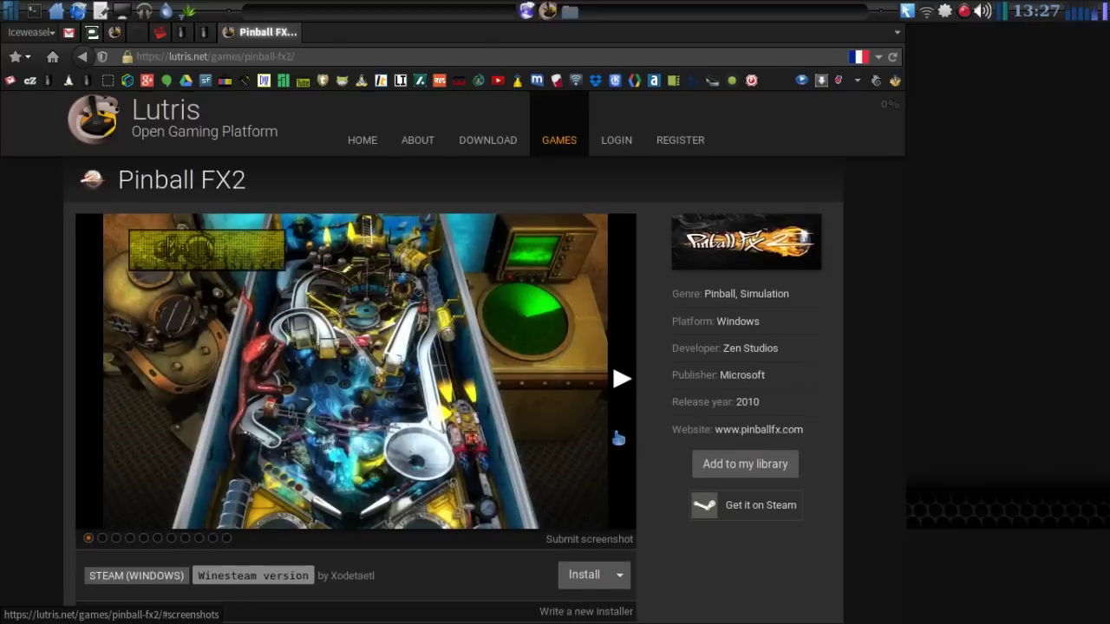
pyautogui.scroll(-3, 607, 433)
pyautogui.scroll(3, 616, 438)
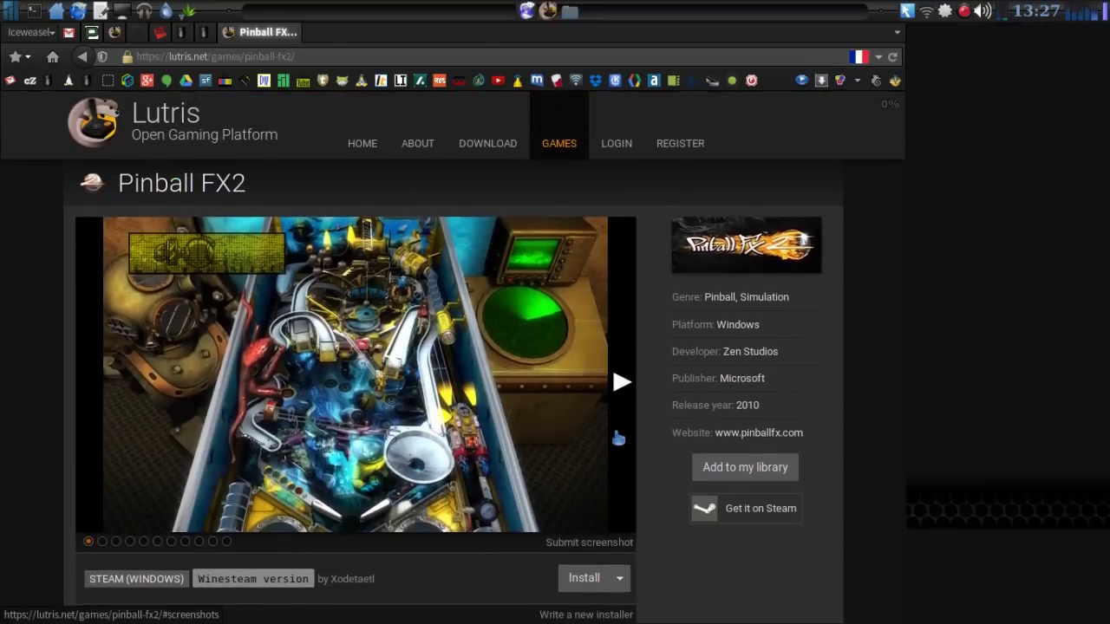
pyautogui.scroll(-3, 619, 437)
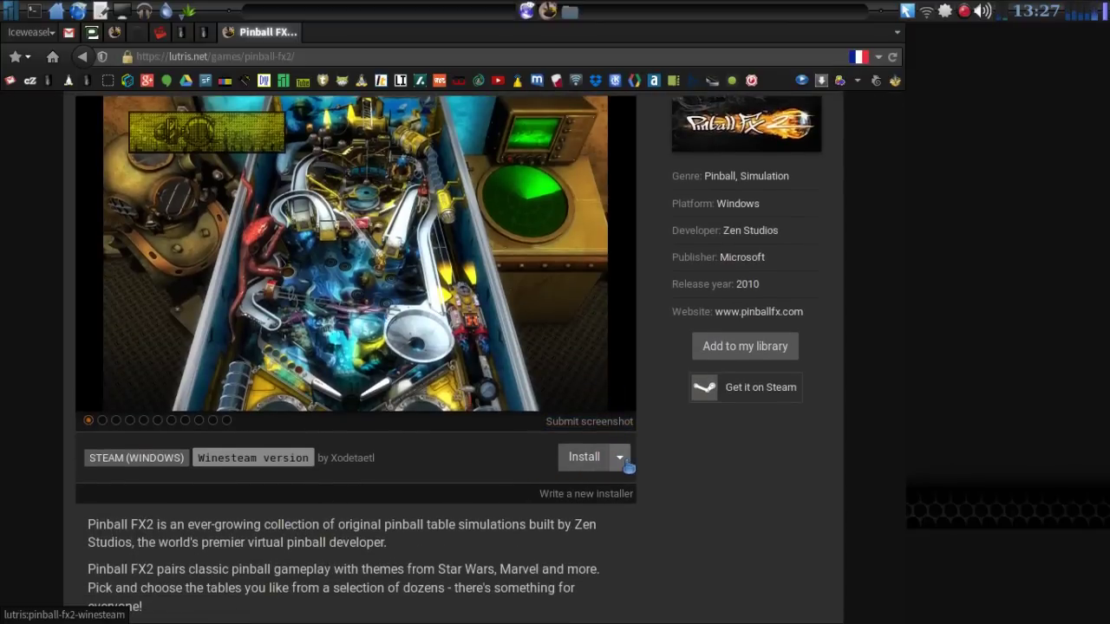
# View the downloadable installer for the Winesteam version of Pinball FX2, and return to the Simulation games list.
pyautogui.click(626, 464)
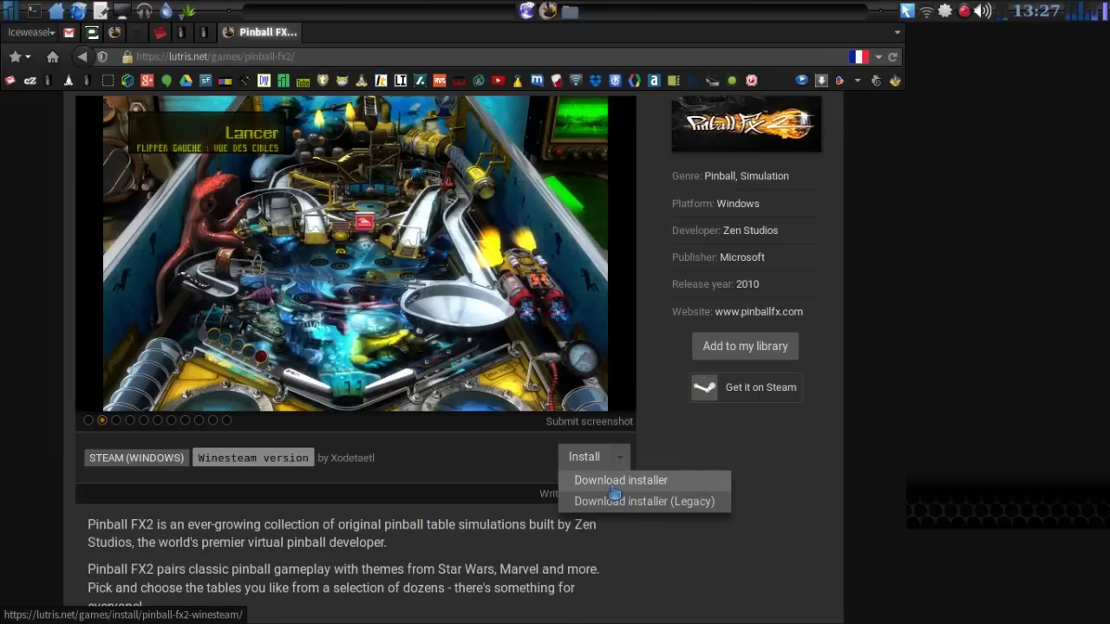
pyautogui.click(612, 488)
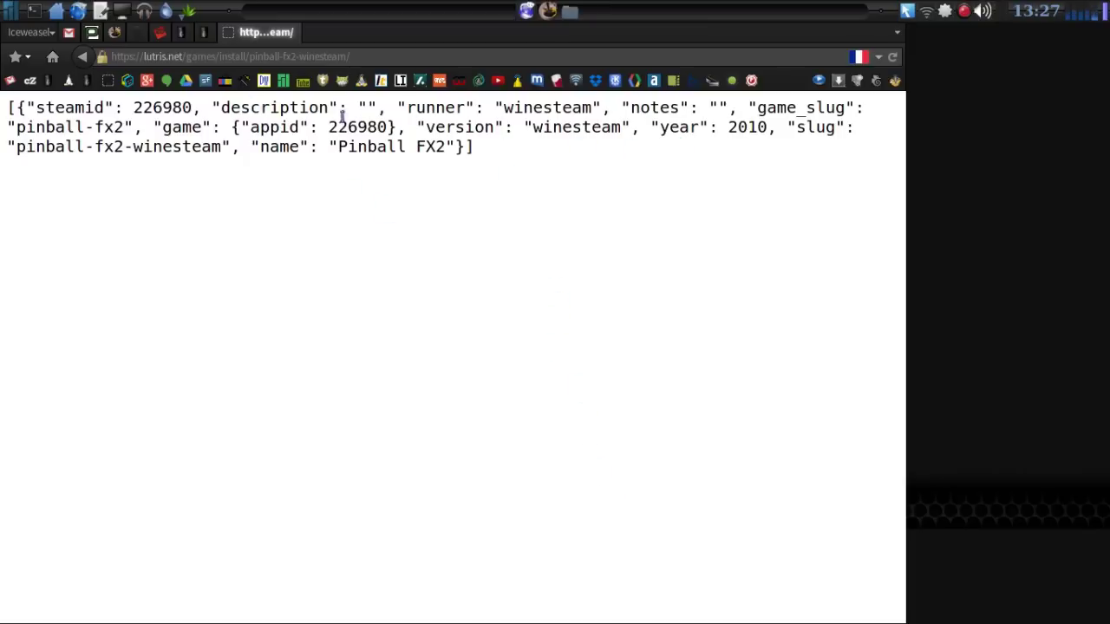
pyautogui.click(82, 57)
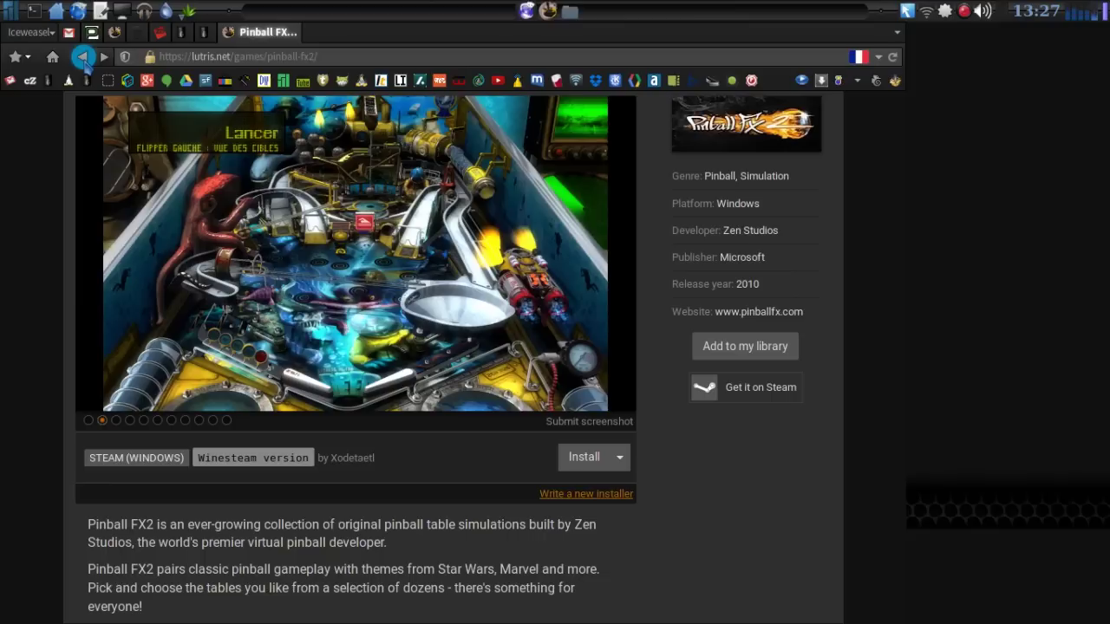
pyautogui.scroll(3, 12, 128)
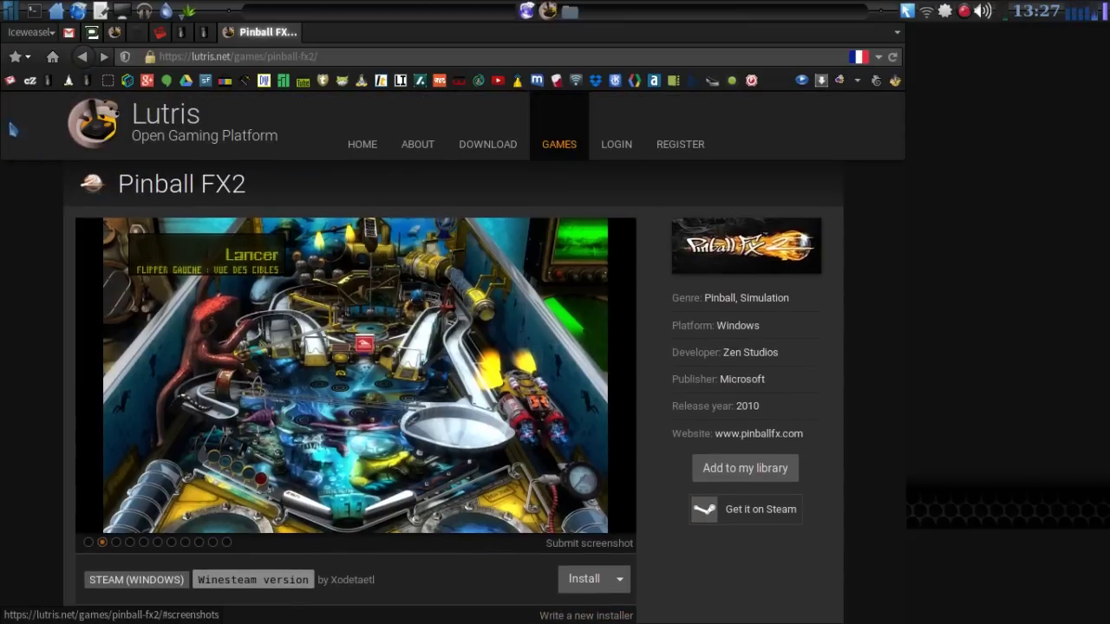
pyautogui.click(82, 57)
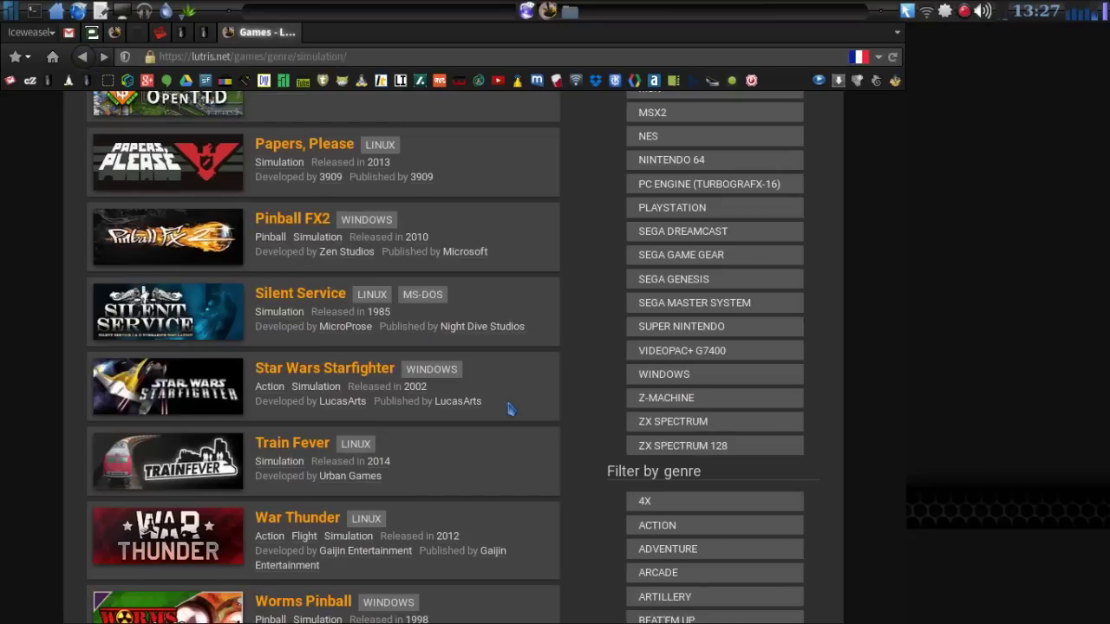
# Look through the Simulation games list, comparing the titles and the platforms they run on.
pyautogui.scroll(-5, 514, 407)
pyautogui.scroll(4, 515, 407)
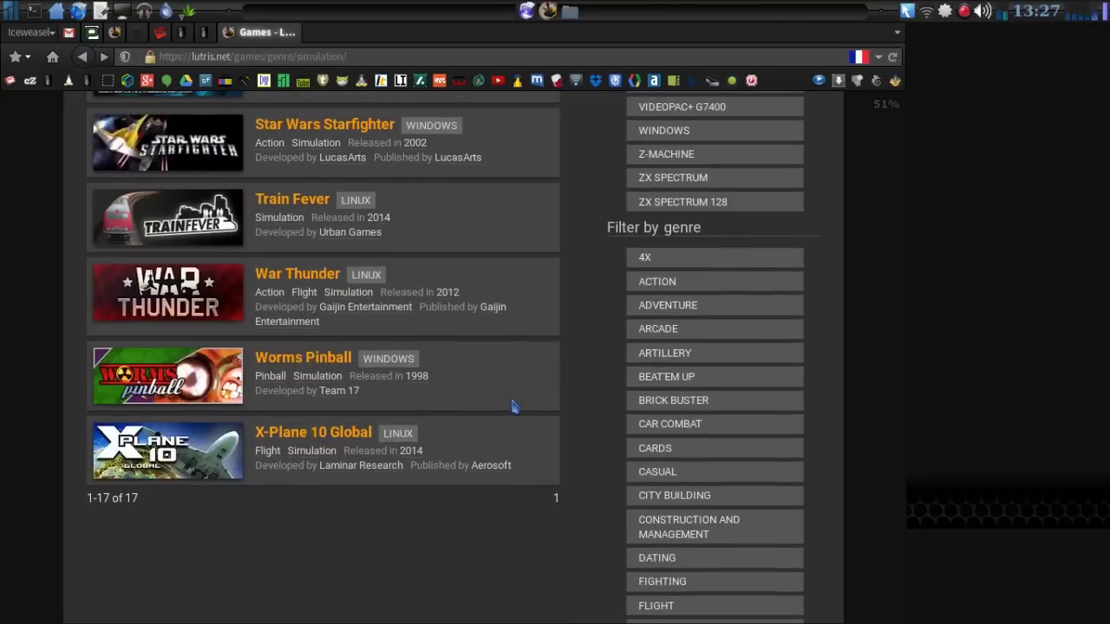
pyautogui.scroll(-8, 514, 407)
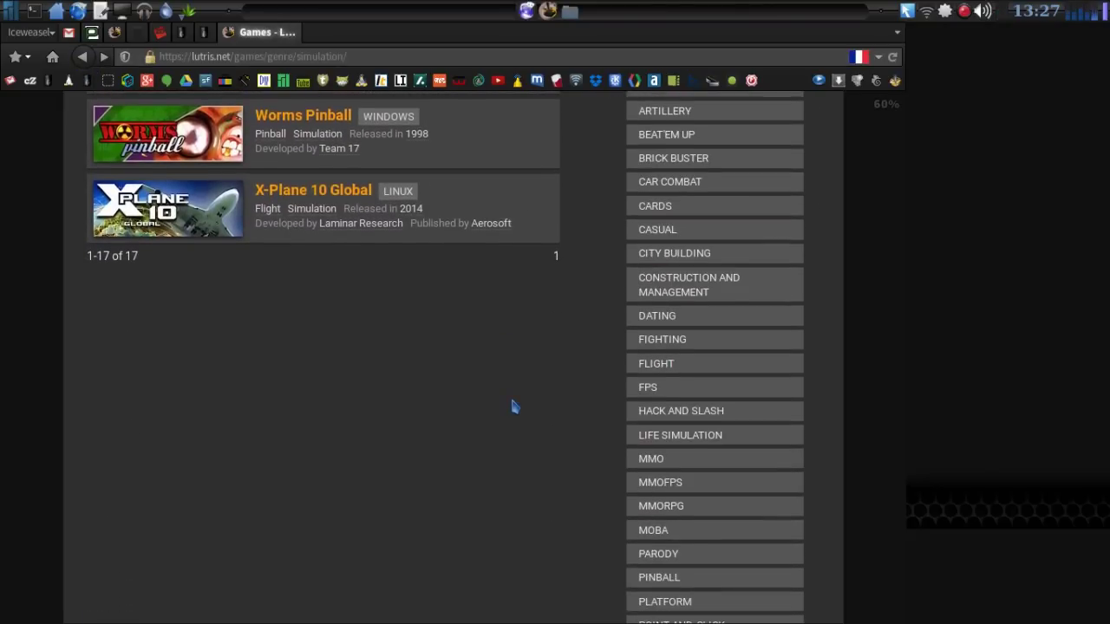
pyautogui.scroll(5, 513, 405)
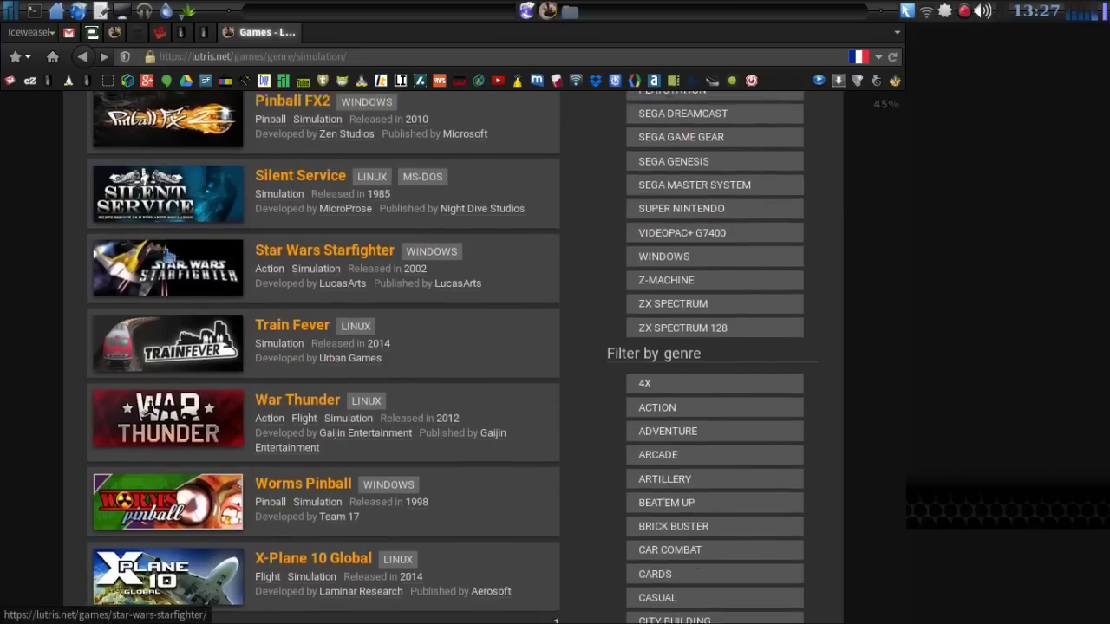
pyautogui.scroll(5, 168, 297)
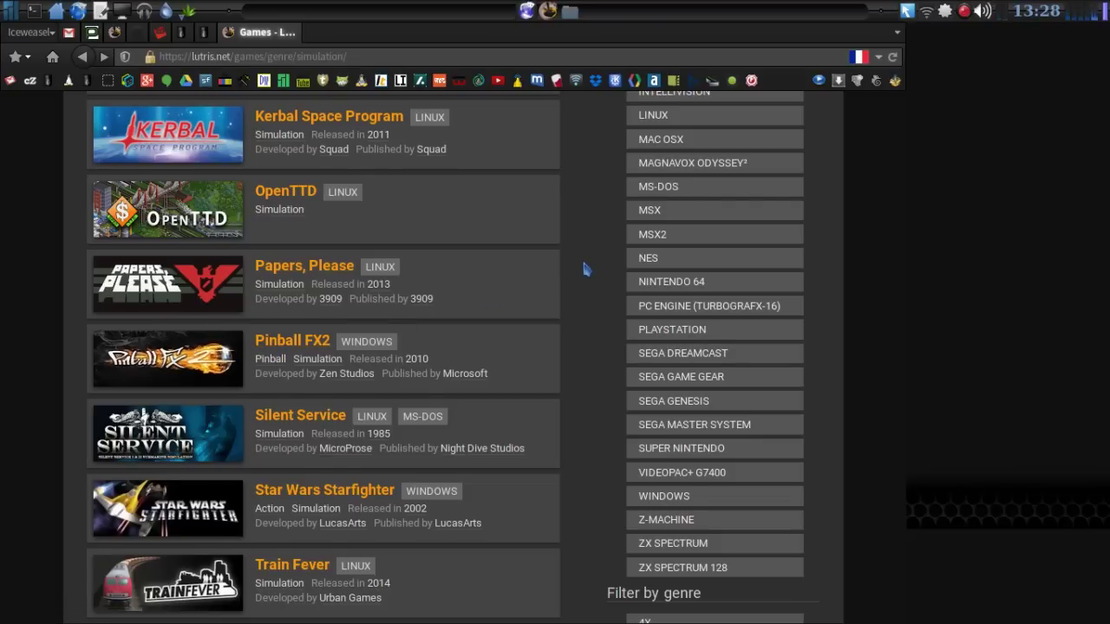
pyautogui.scroll(-5, 585, 269)
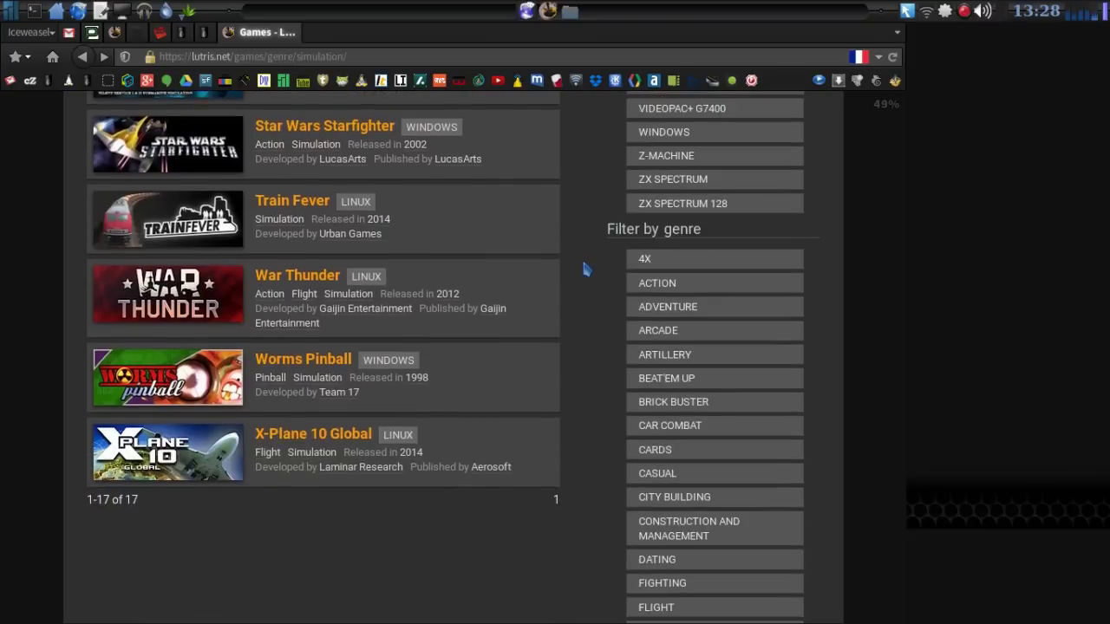
pyautogui.scroll(8, 586, 270)
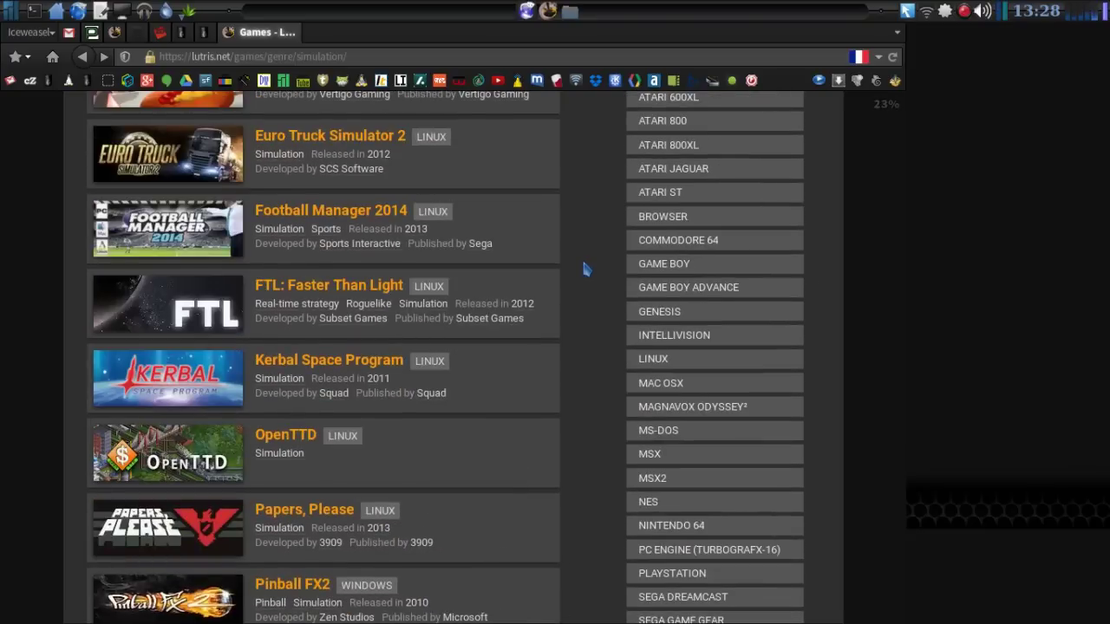
pyautogui.scroll(-1, 585, 269)
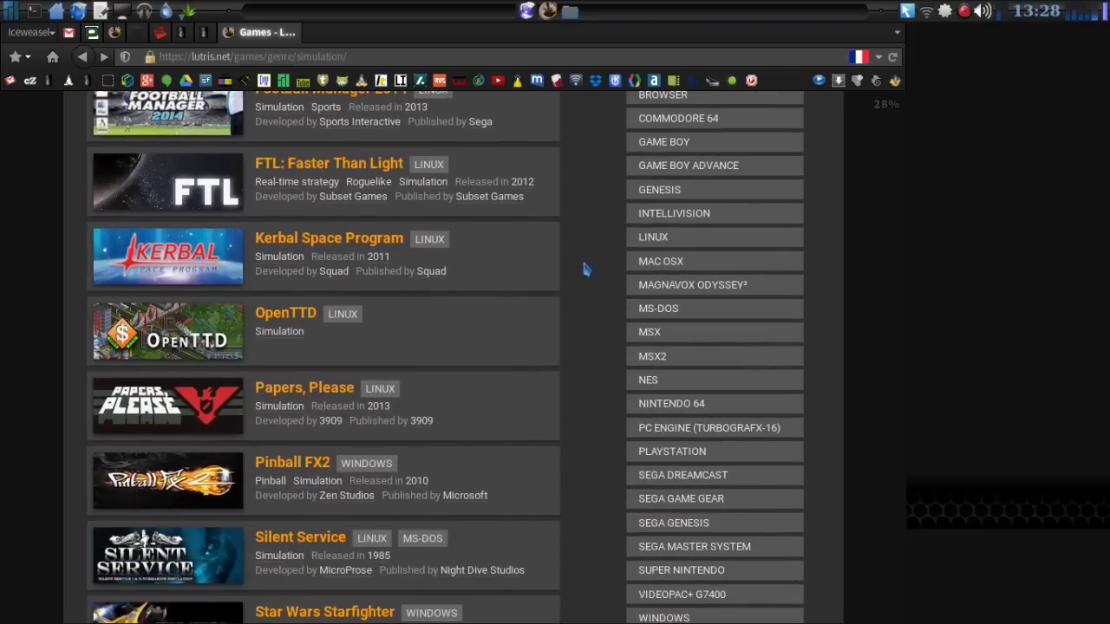
# Open the OpenTTD game page and look over its screenshots and available installer versions.
pyautogui.click(276, 315)
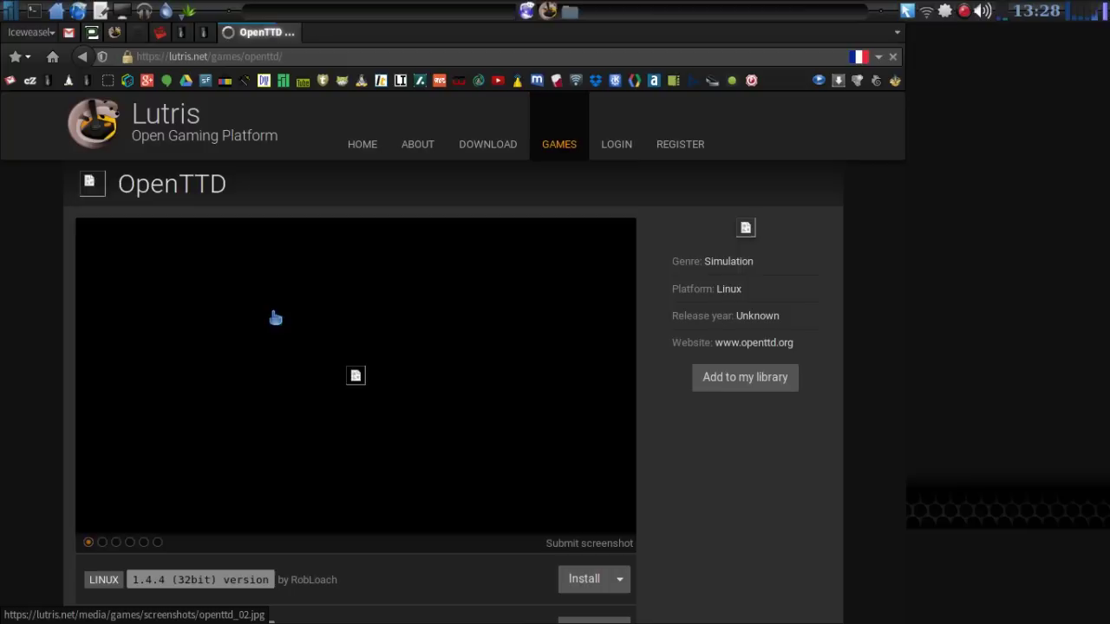
pyautogui.scroll(-3, 521, 310)
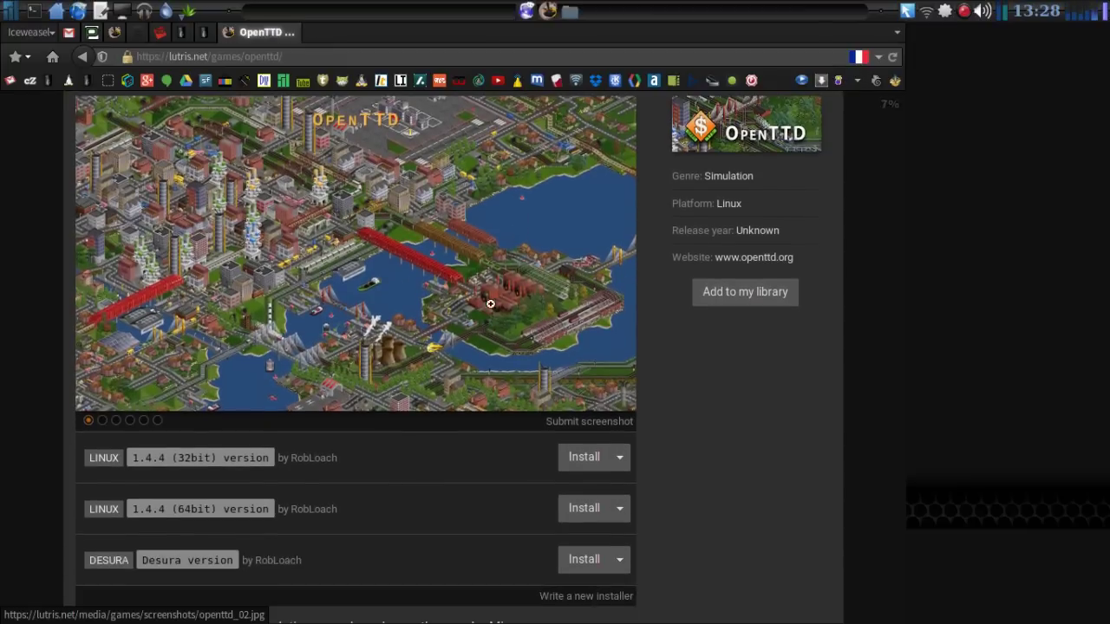
pyautogui.scroll(3, 431, 206)
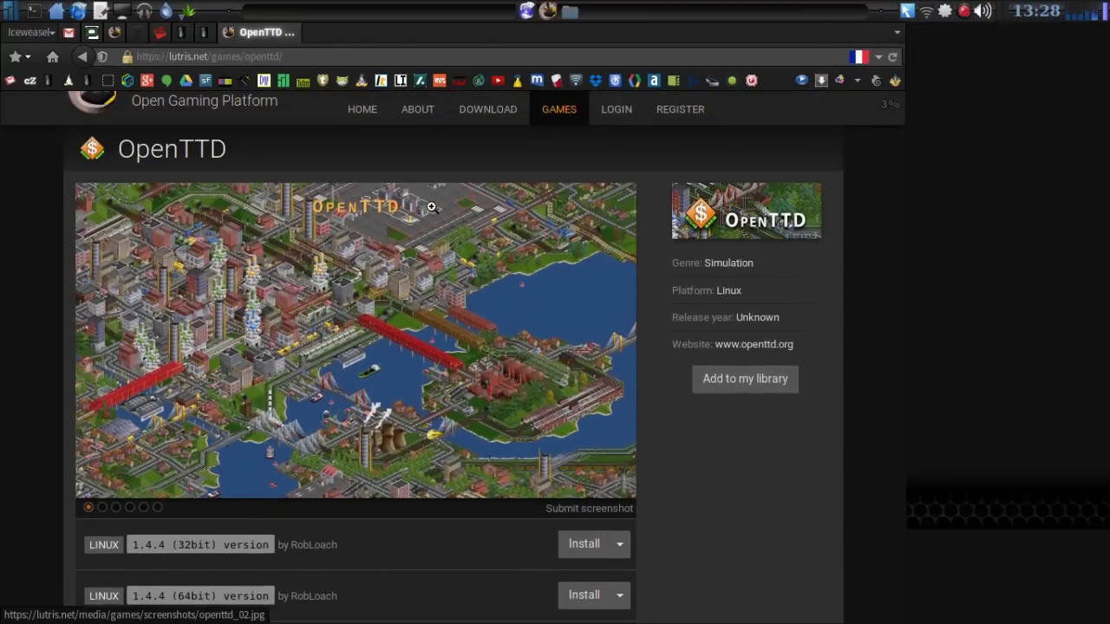
pyautogui.scroll(-4, 431, 207)
pyautogui.scroll(-2, 431, 206)
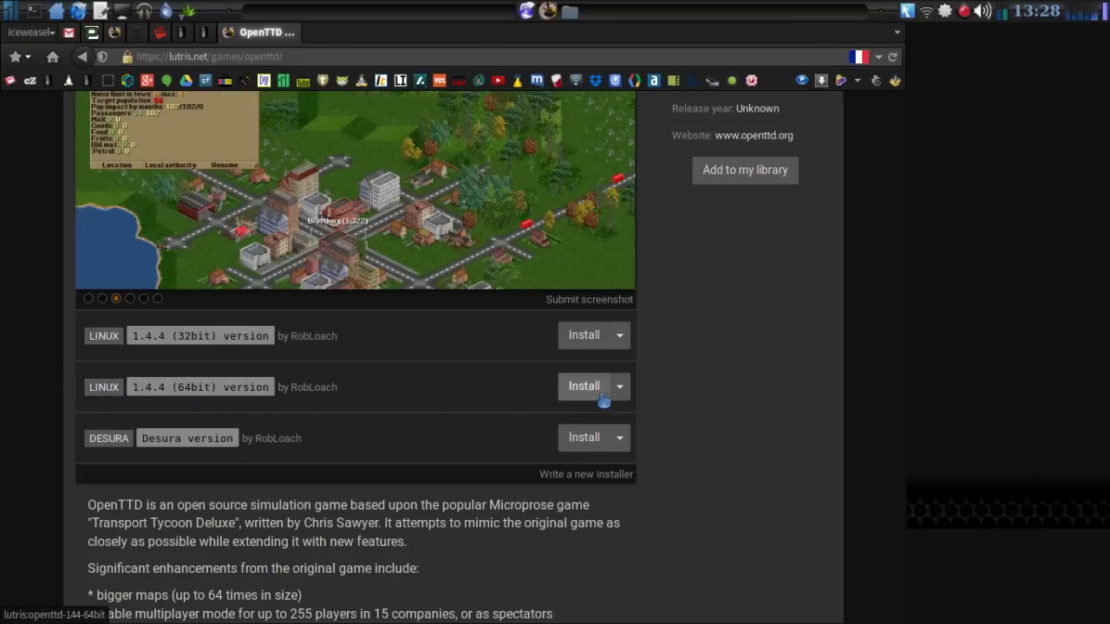
# Install the Linux 1.4.4 (64bit) version of OpenTTD through Lutris in the suggested directory and launch the game.
pyautogui.click(603, 401)
pyautogui.click(543, 244)
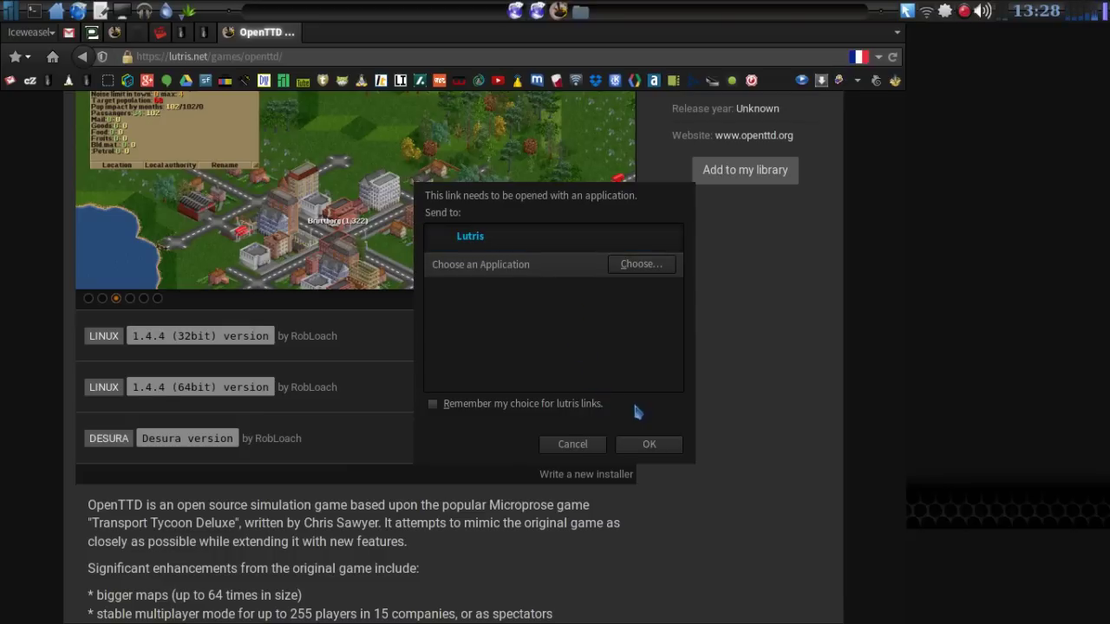
pyautogui.click(650, 447)
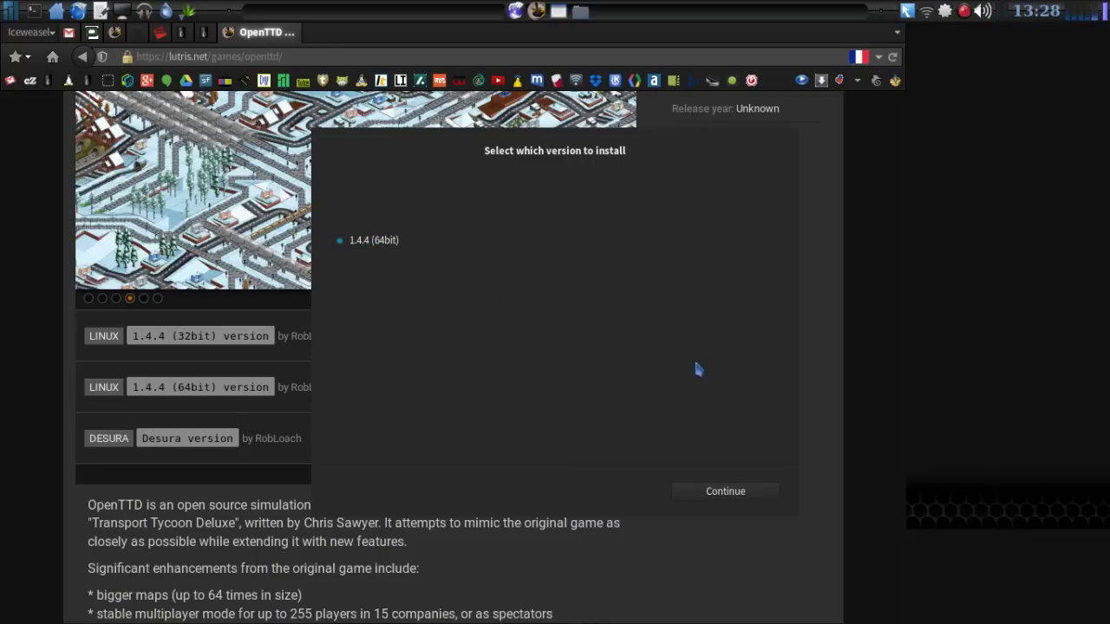
pyautogui.click(726, 491)
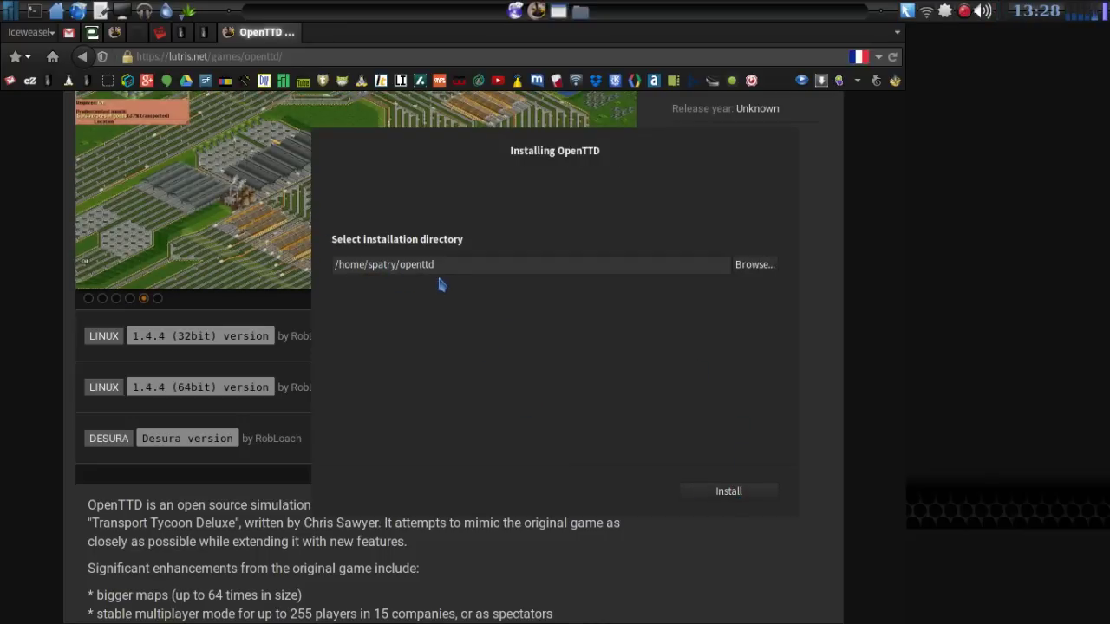
pyautogui.click(731, 494)
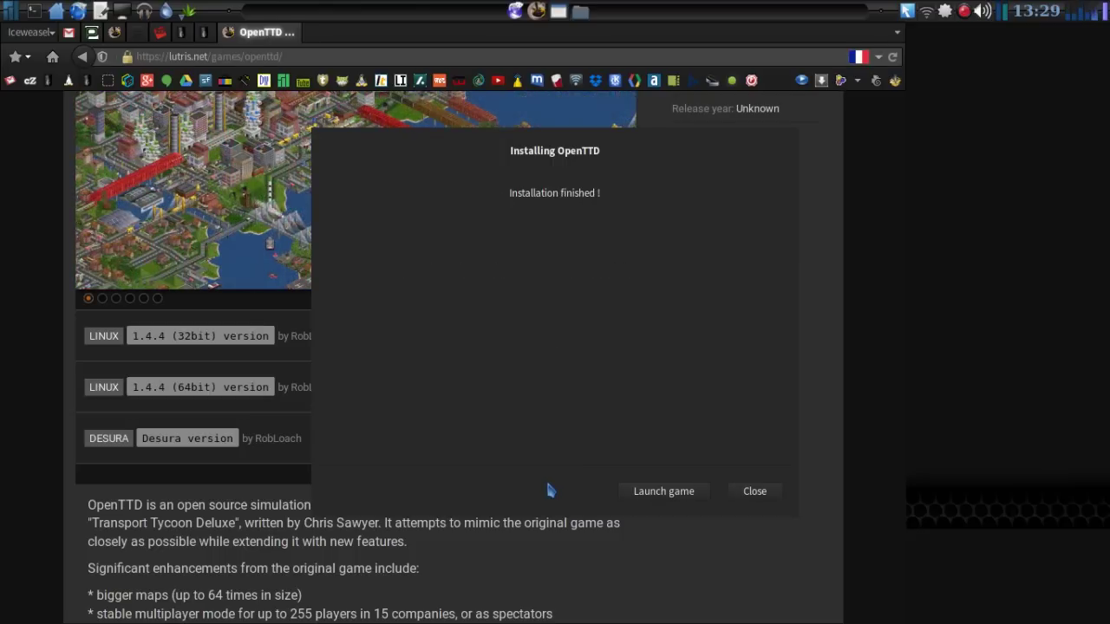
pyautogui.click(681, 495)
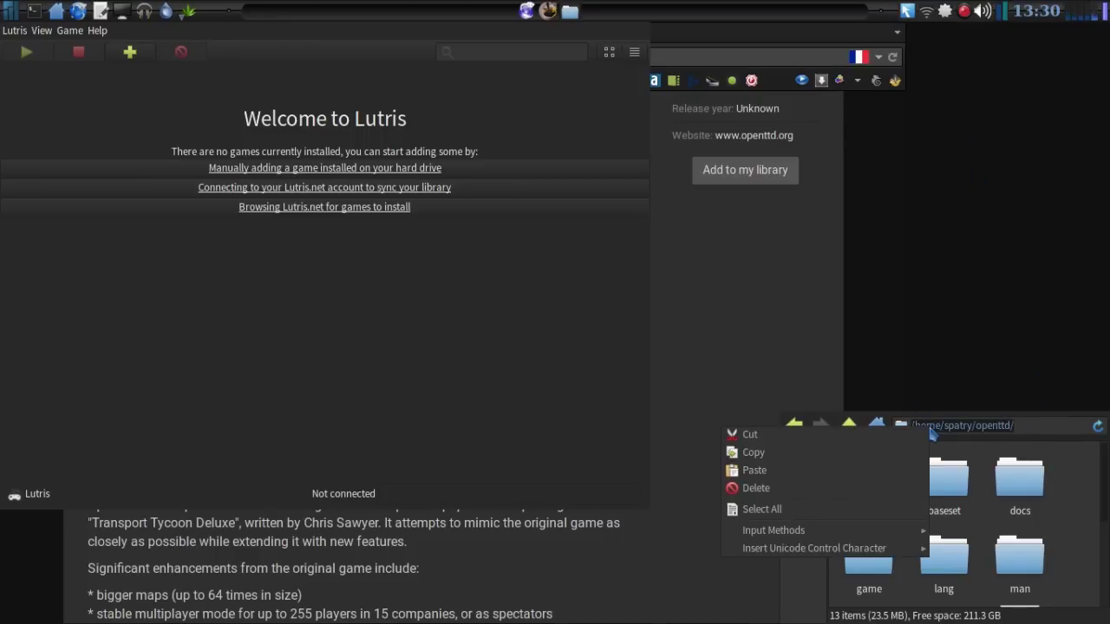
# Copy the openttd folder's path from the file manager, change to it in the drop-down terminal and list its contents.
pyautogui.click(872, 451)
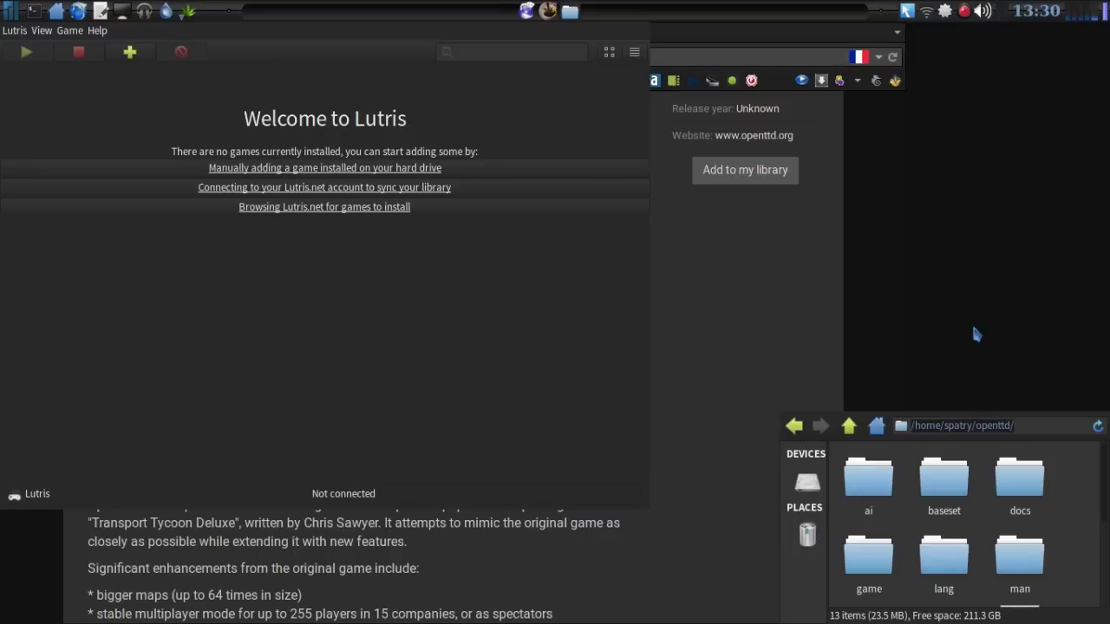
pyautogui.press('F12')
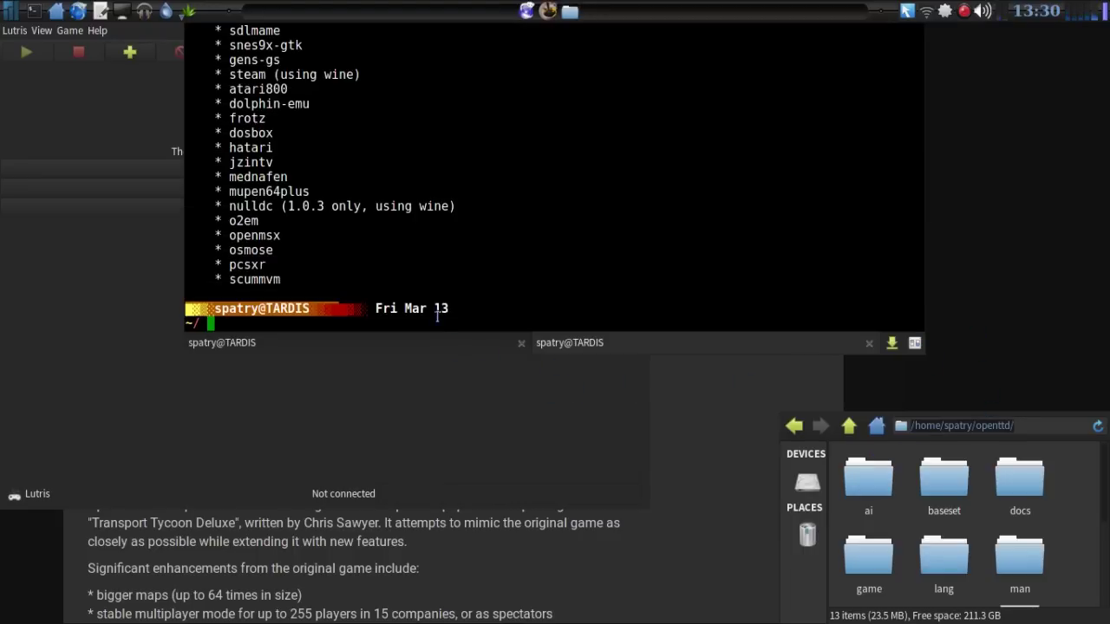
pyautogui.write('cd')
pyautogui.hotkey('ctrl', 'shift', 'v')
pyautogui.press('Return')
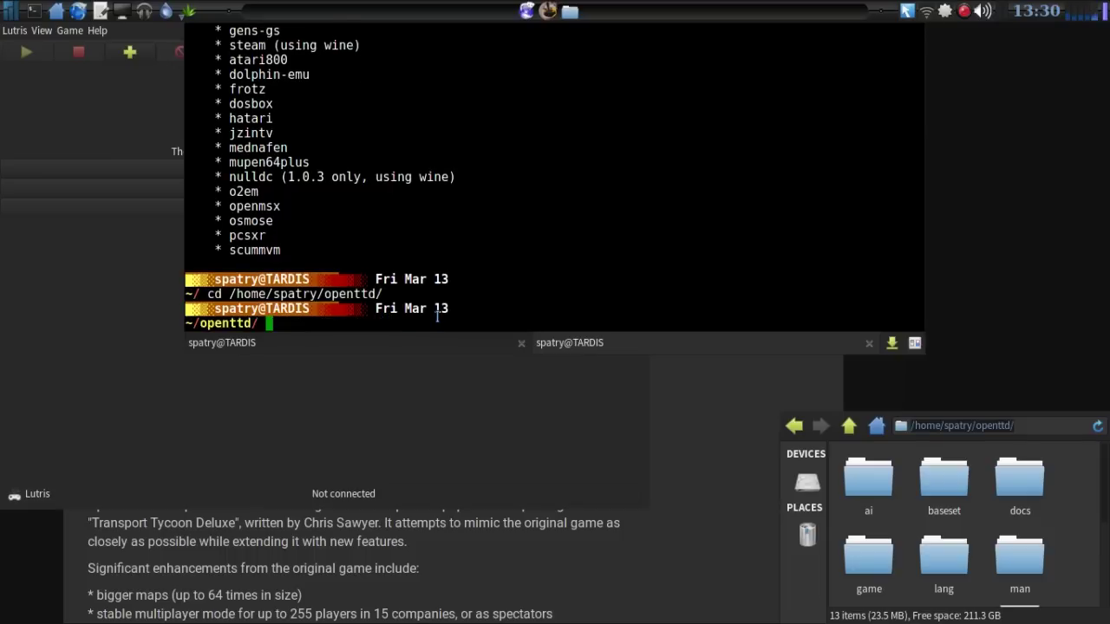
pyautogui.write('ls')
pyautogui.press('Return')
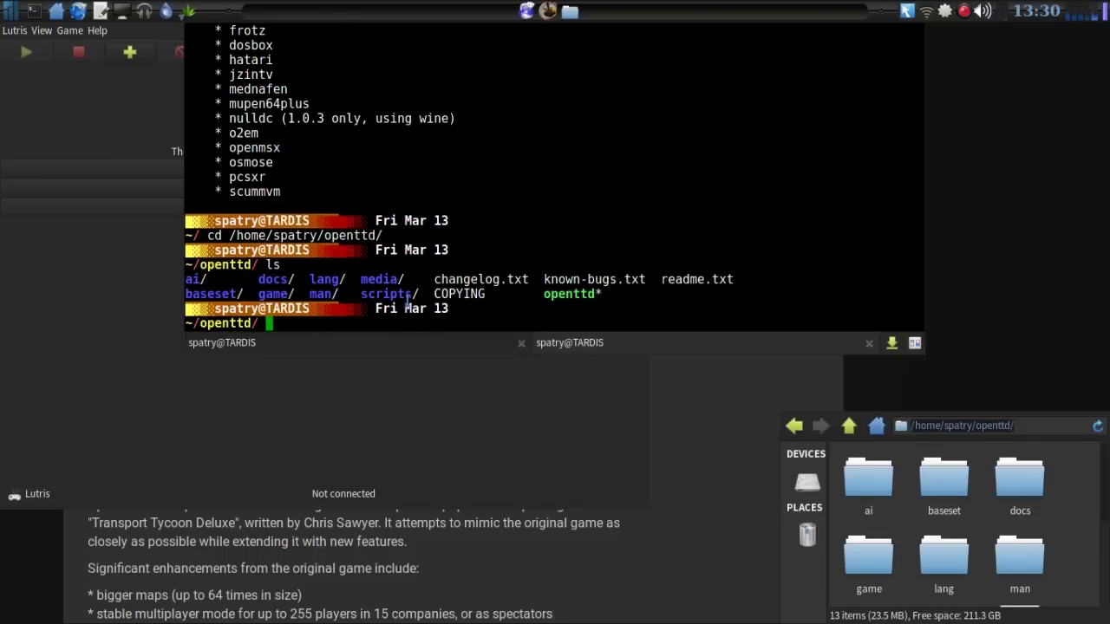
# Run ./openttd in the terminal and allow the game to download its missing graphics.
pyautogui.write('./openttd')
pyautogui.press('Return')
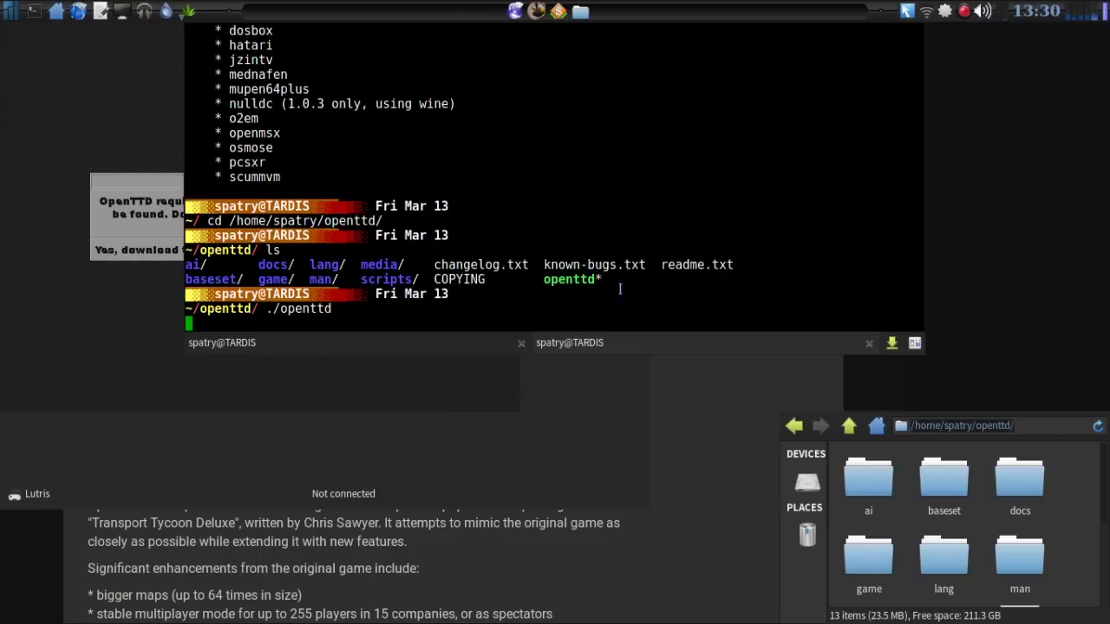
pyautogui.click(633, 418)
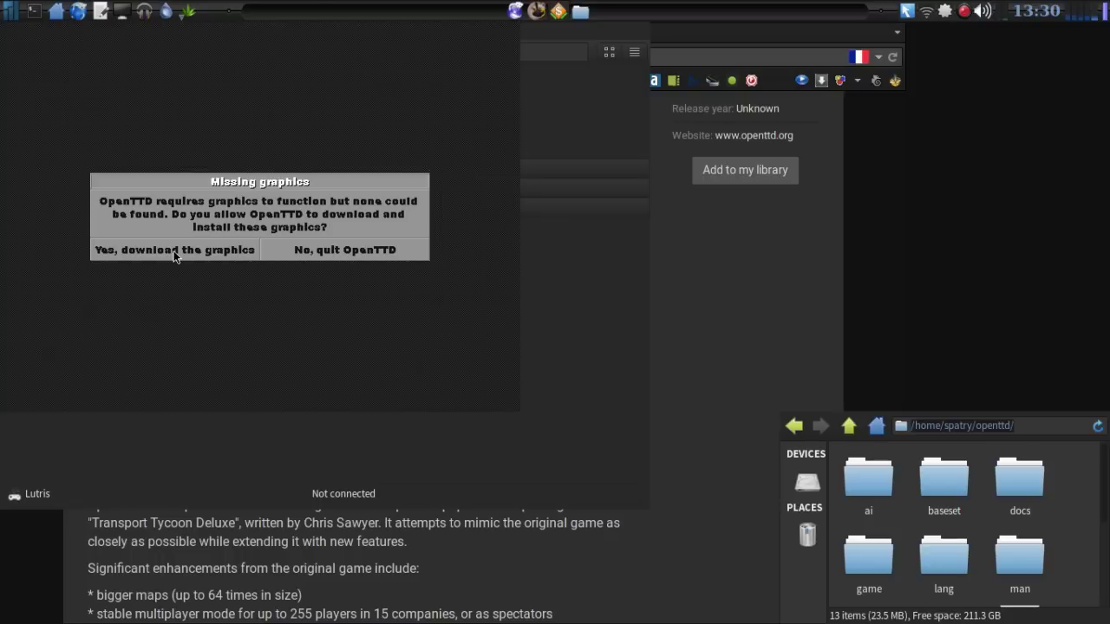
pyautogui.click(218, 251)
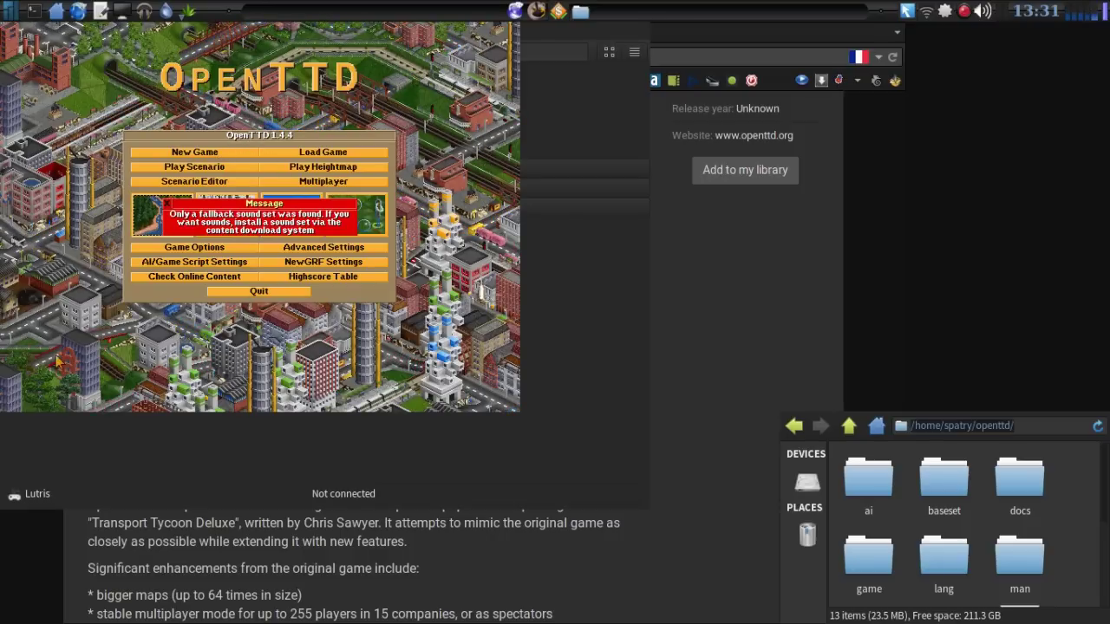
# Minimize the Lutris window to get back to OpenTTD, and view the game's Advanced Settings.
pyautogui.click(562, 375)
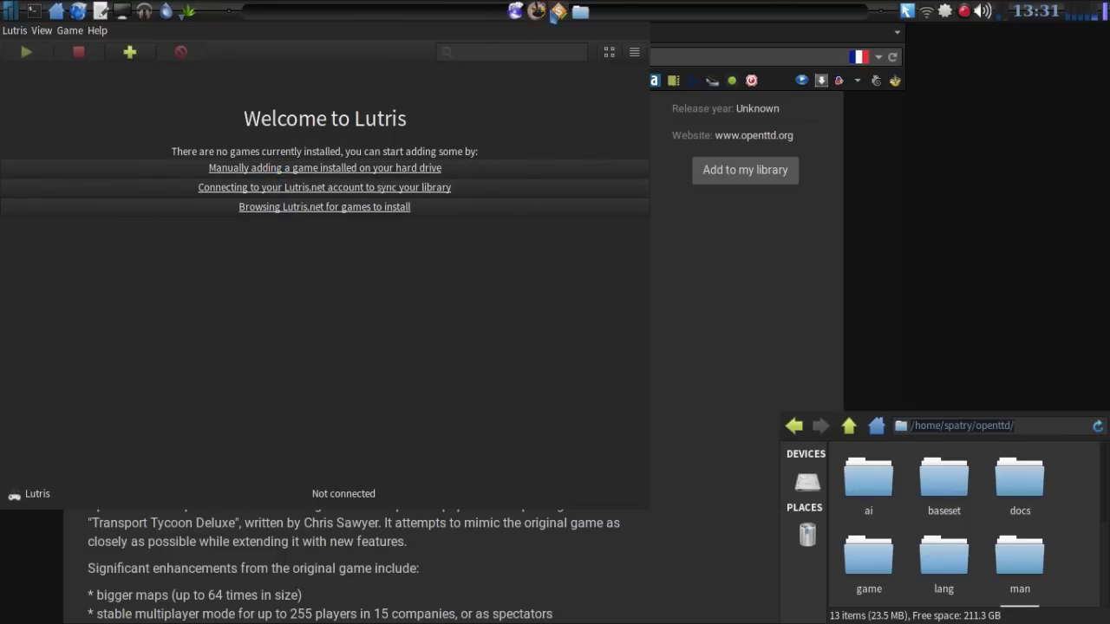
pyautogui.click(538, 13)
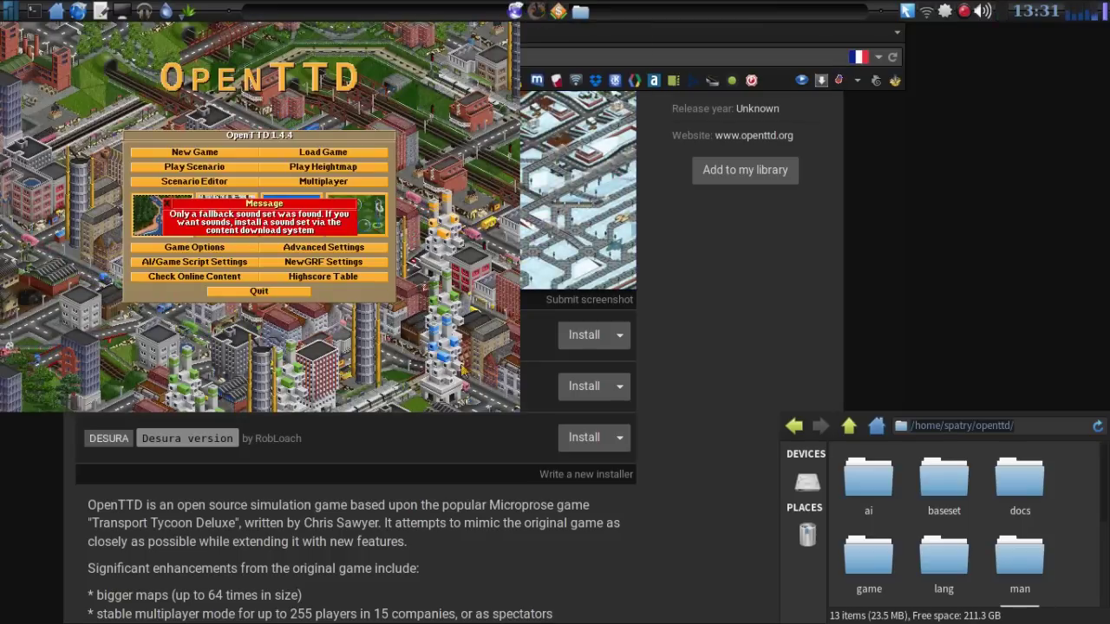
pyautogui.click(338, 248)
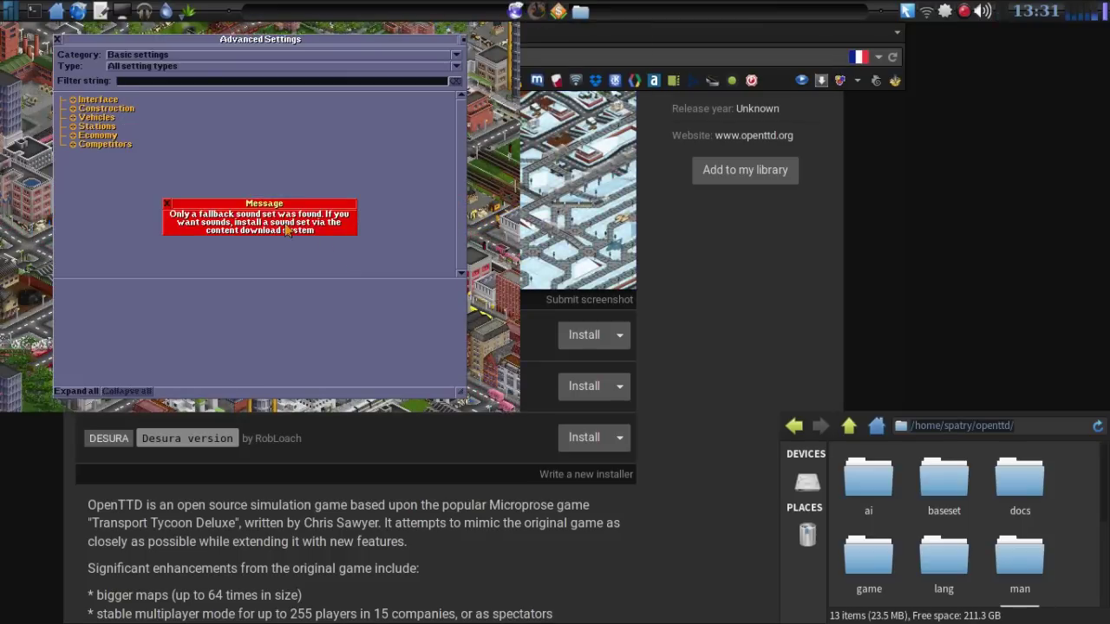
pyautogui.click(57, 39)
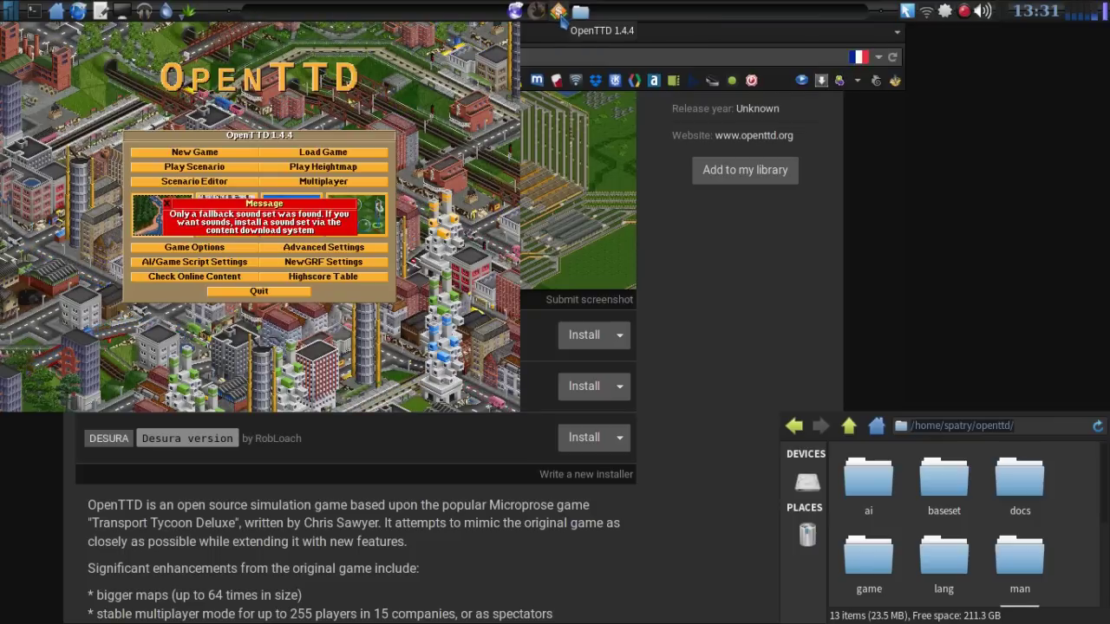
# Close OpenTTD and bring the Lutris window back to the front.
pyautogui.rightClick(558, 11)
pyautogui.click(581, 123)
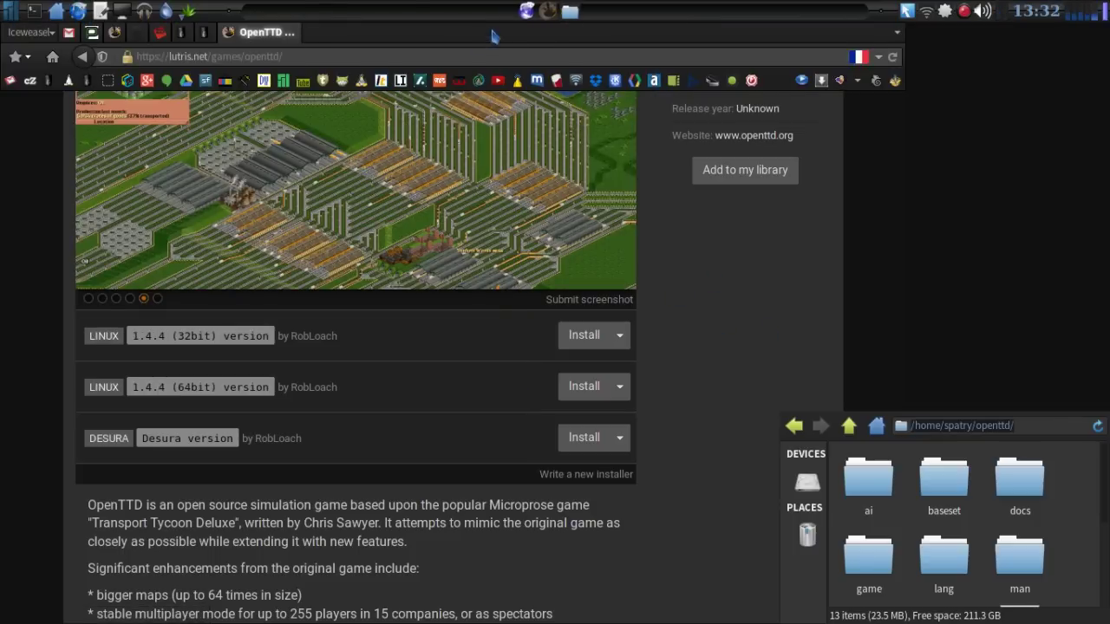
pyautogui.click(550, 13)
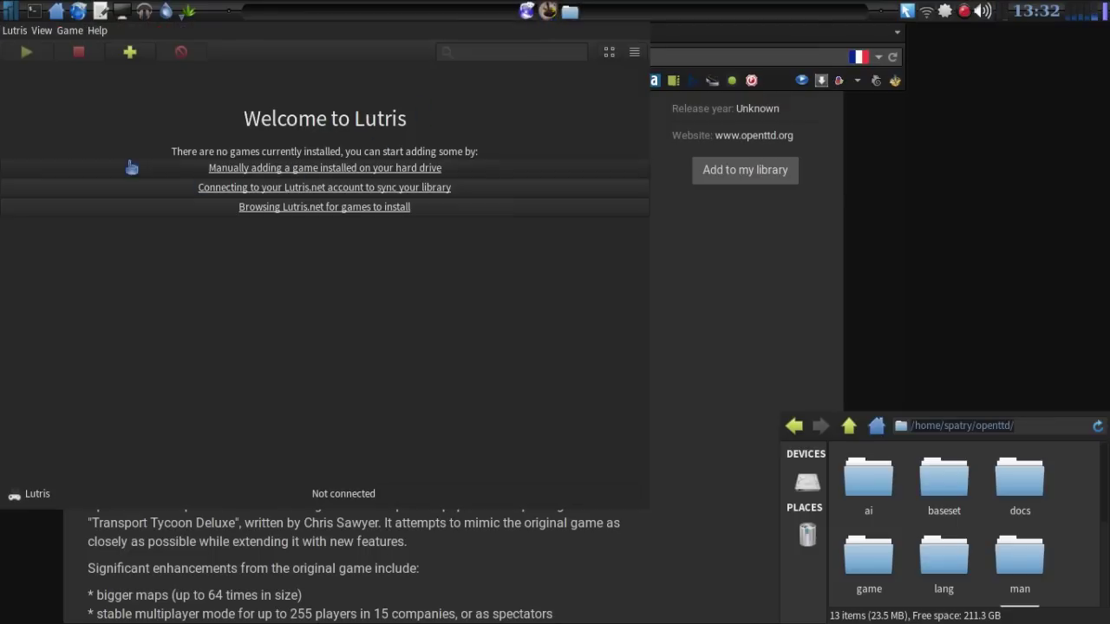